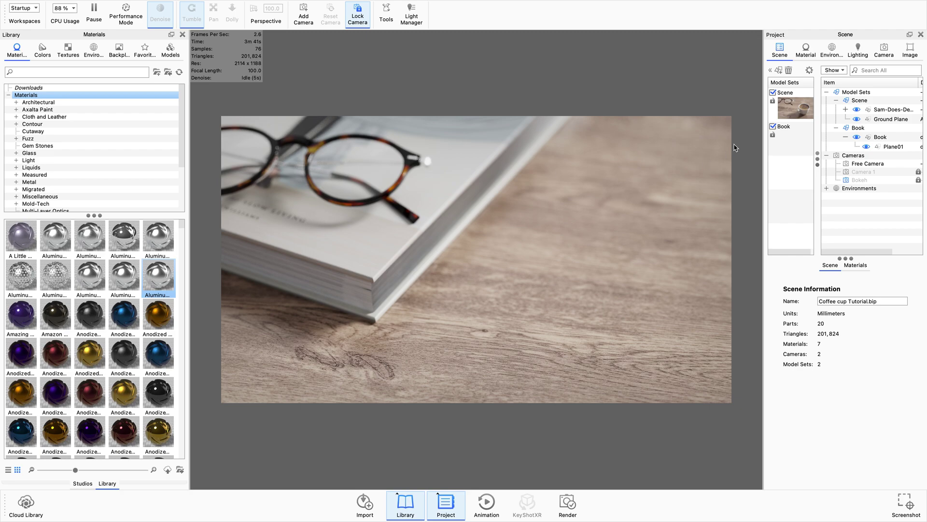
Switch to the Free Camera and turn off depth of field
{"action": "left_click", "coordinate": [882, 49]}
{"action": "left_click", "coordinate": [797, 68]}
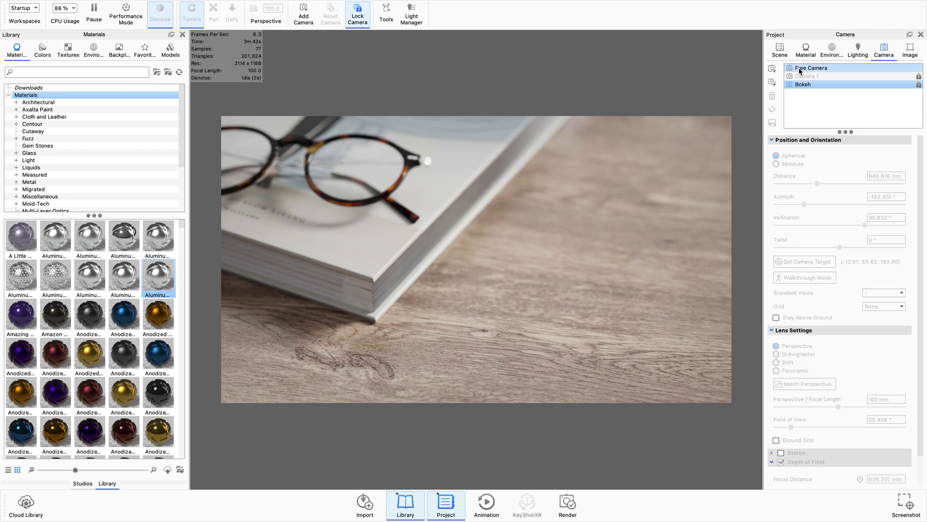
{"action": "scroll", "coordinate": [512, 320], "scroll_direction": "up", "scroll_amount": 5}
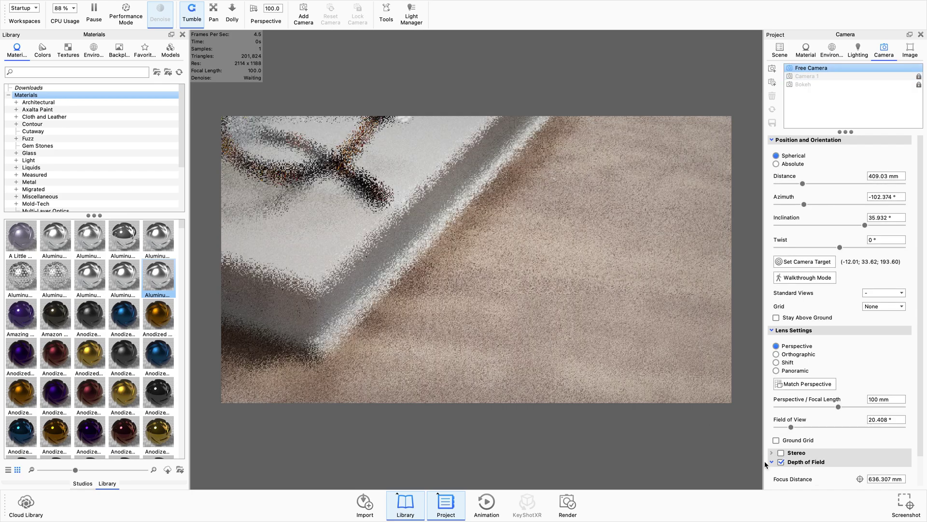
{"action": "left_click", "coordinate": [781, 462]}
Zoom and orbit the view to look down on the book, then show the model library
{"action": "scroll", "coordinate": [549, 347], "scroll_direction": "down", "scroll_amount": 10}
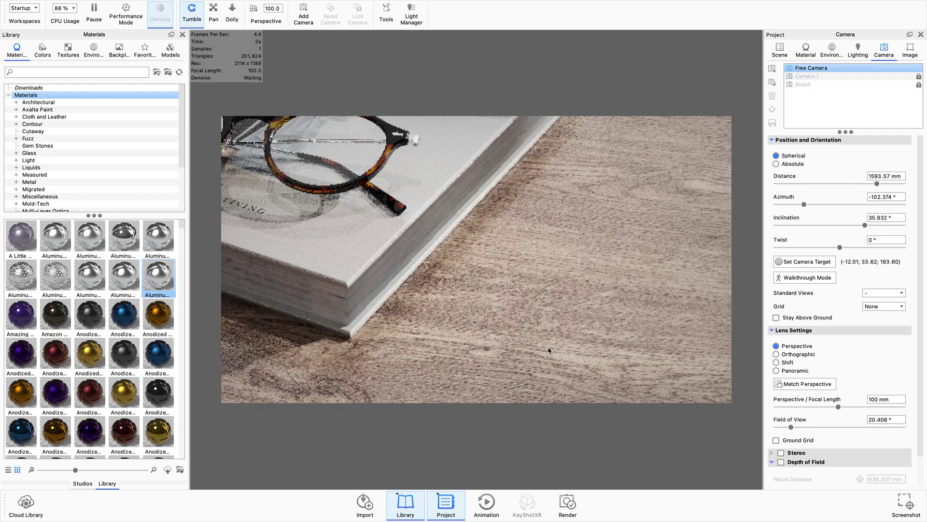
{"action": "scroll", "coordinate": [547, 344], "scroll_direction": "down", "scroll_amount": 8}
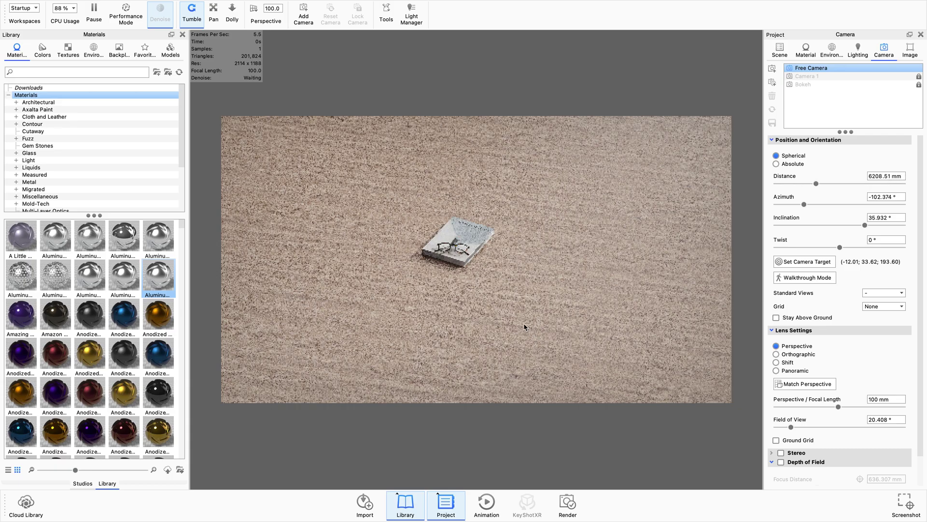
{"action": "left_click_drag", "start_coordinate": [525, 326], "coordinate": [401, 327]}
{"action": "scroll", "coordinate": [401, 327], "scroll_direction": "down", "scroll_amount": 3}
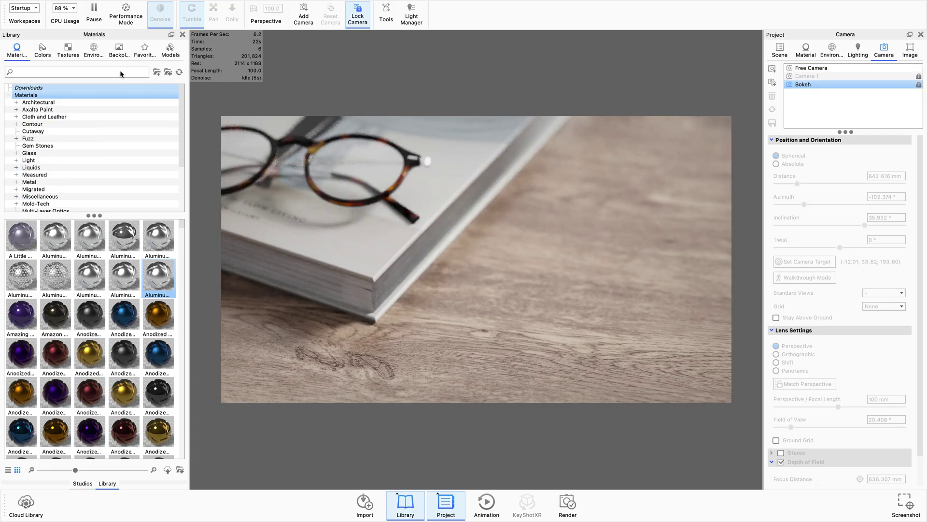
{"action": "left_click", "coordinate": [170, 48]}
Drop the Tutorial Coffee cup into the viewport, snap it to ground and move it forward beside the book
{"action": "mouse_move", "coordinate": [36, 248]}
{"action": "left_click_drag", "start_coordinate": [36, 248], "coordinate": [428, 285]}
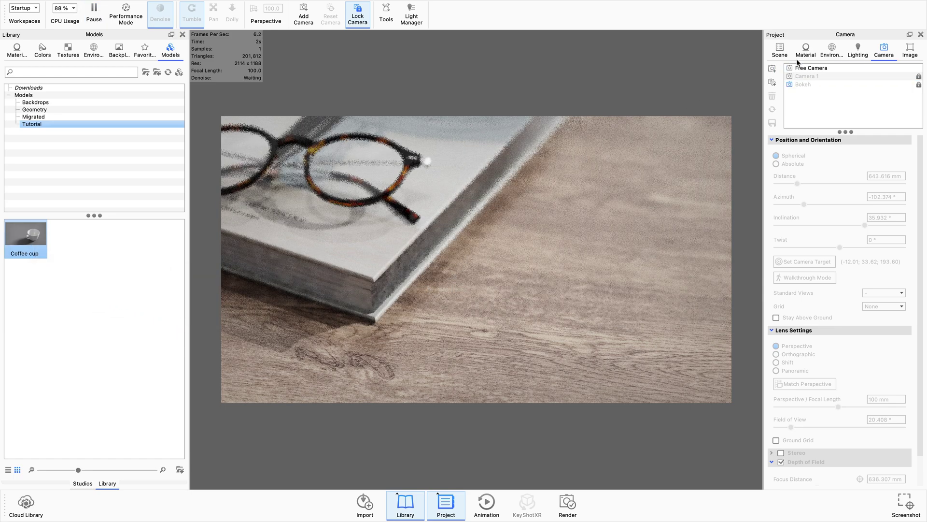
{"action": "left_click", "coordinate": [782, 52]}
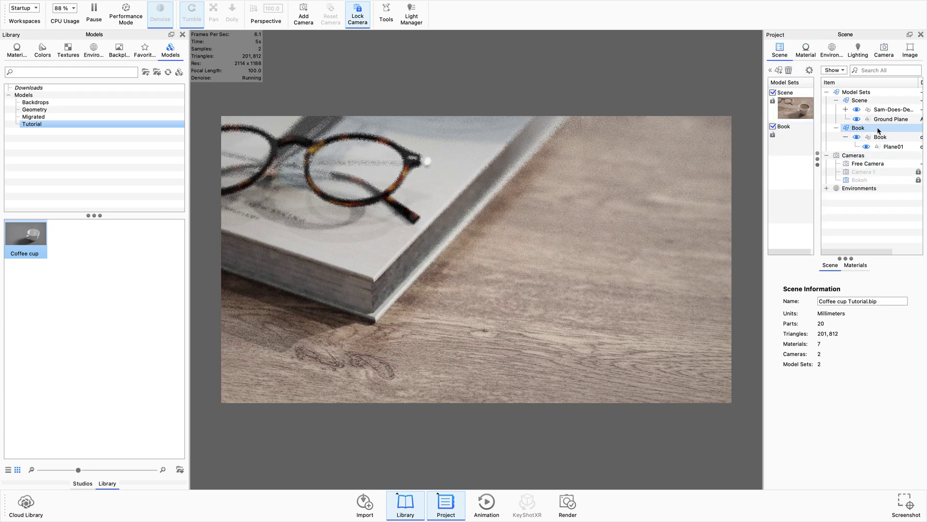
{"action": "left_click_drag", "start_coordinate": [26, 234], "coordinate": [502, 259]}
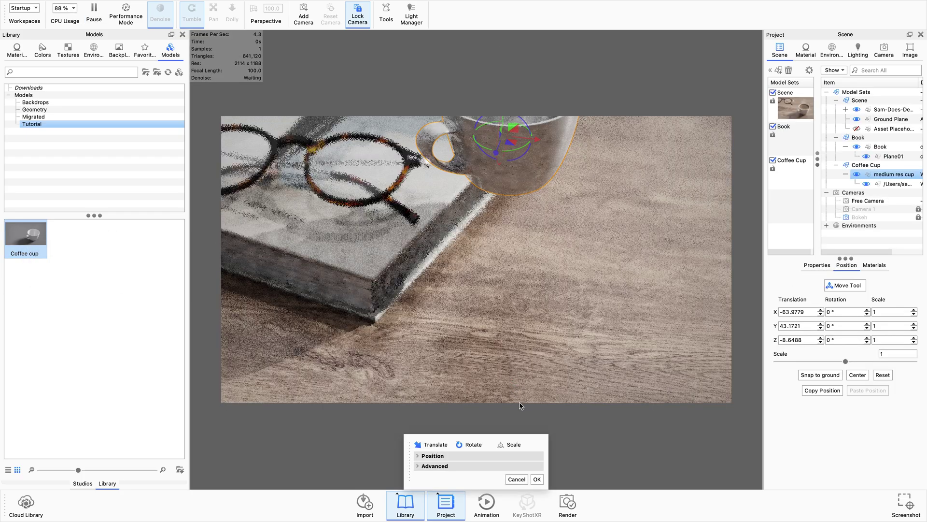
{"action": "left_click", "coordinate": [816, 377]}
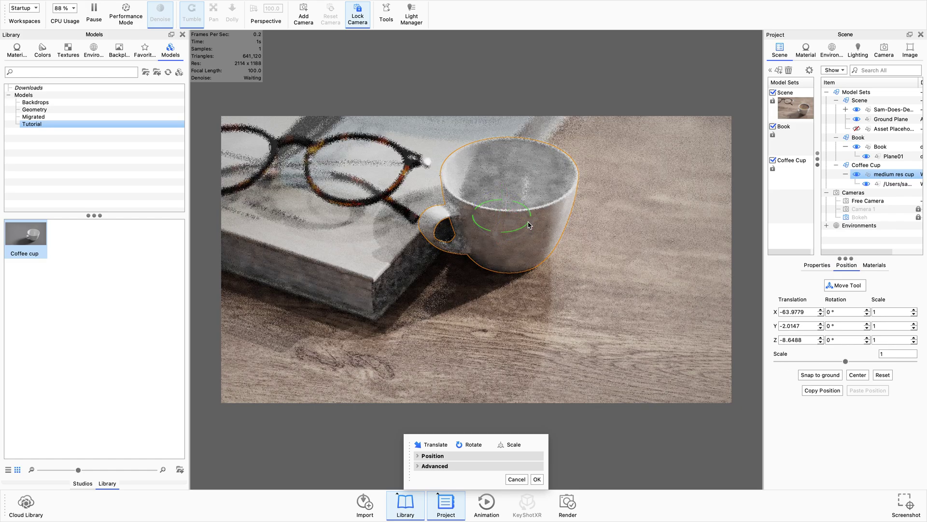
{"action": "left_click_drag", "start_coordinate": [511, 226], "coordinate": [568, 296]}
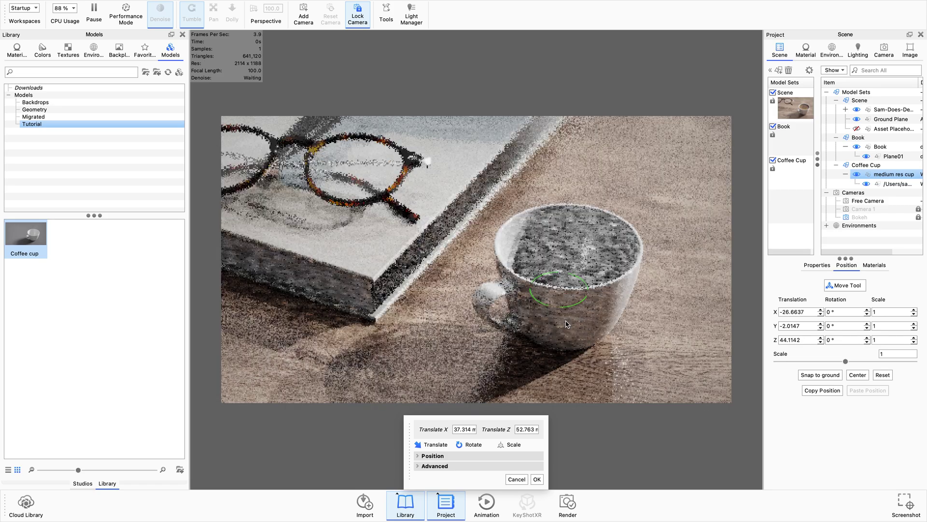
{"action": "left_click", "coordinate": [537, 479]}
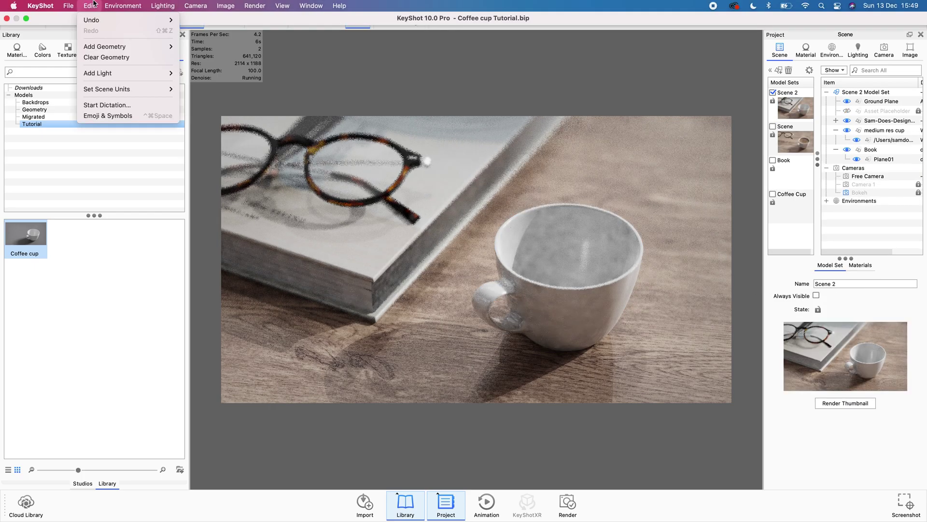
Add a Disc from Add Geometry and place it onto the cup
{"action": "mouse_move", "coordinate": [110, 52]}
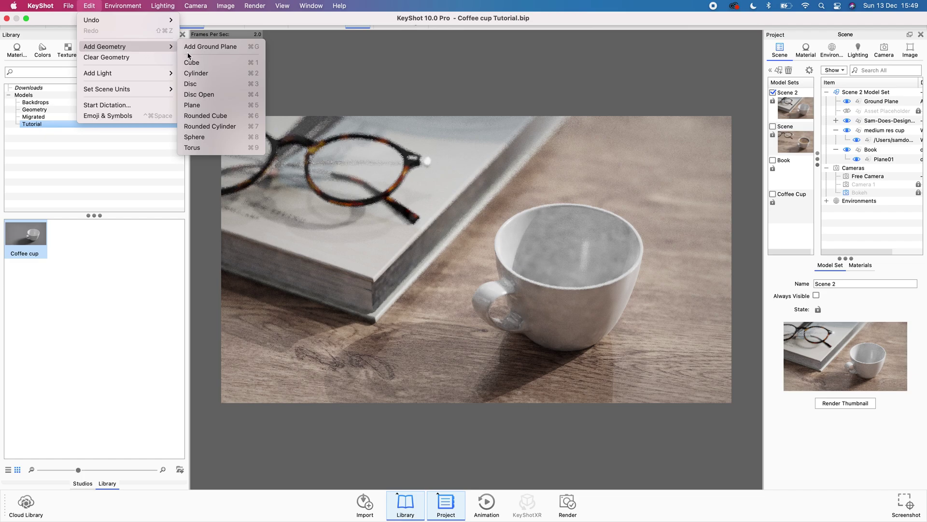
{"action": "left_click", "coordinate": [208, 93]}
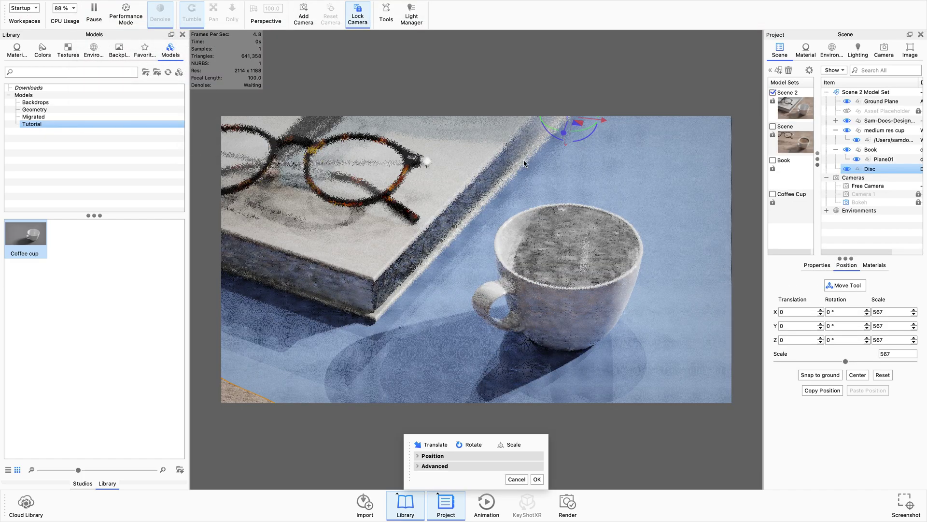
{"action": "left_click_drag", "start_coordinate": [582, 118], "coordinate": [569, 331]}
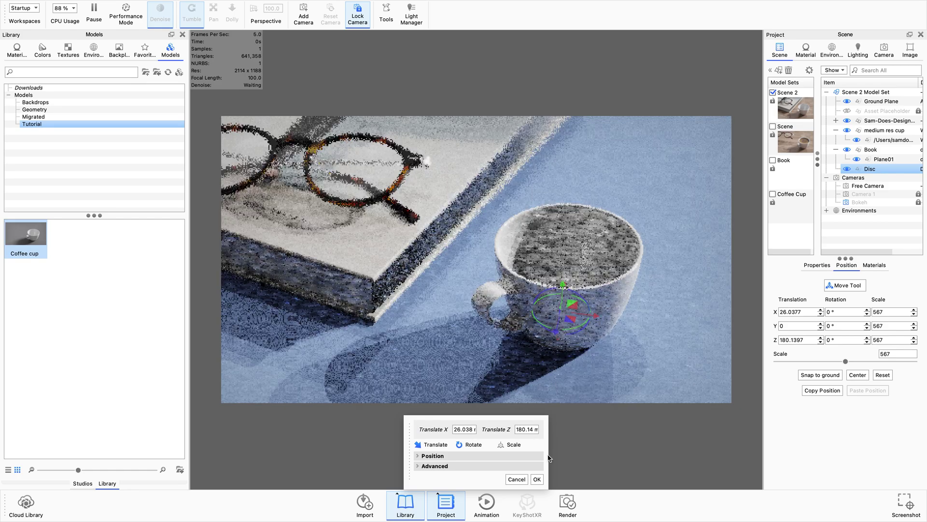
{"action": "left_click", "coordinate": [537, 479]}
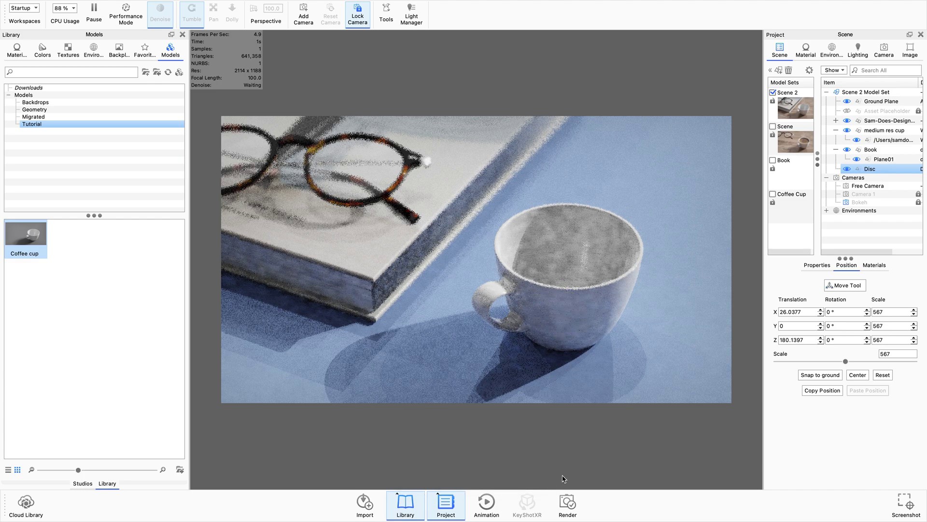
Scale the disc to 65 and raise it centred inside the cup below the rim
{"action": "double_click", "coordinate": [888, 353]}
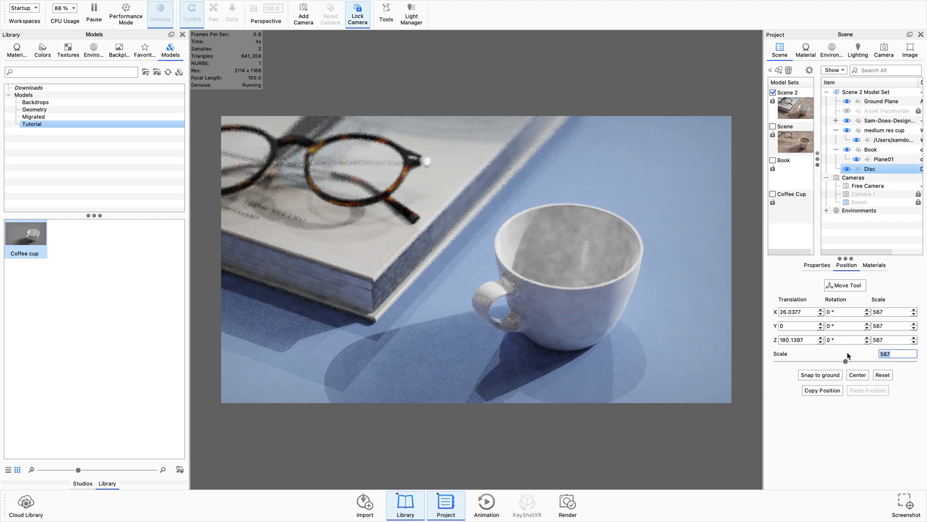
{"action": "key", "text": "Return"}
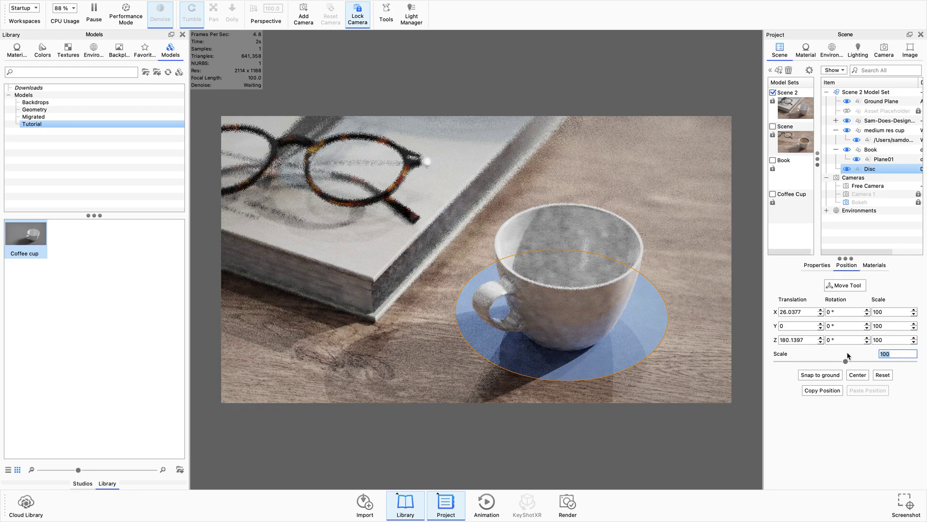
{"action": "type", "text": "70"}
{"action": "left_click", "coordinate": [847, 285]}
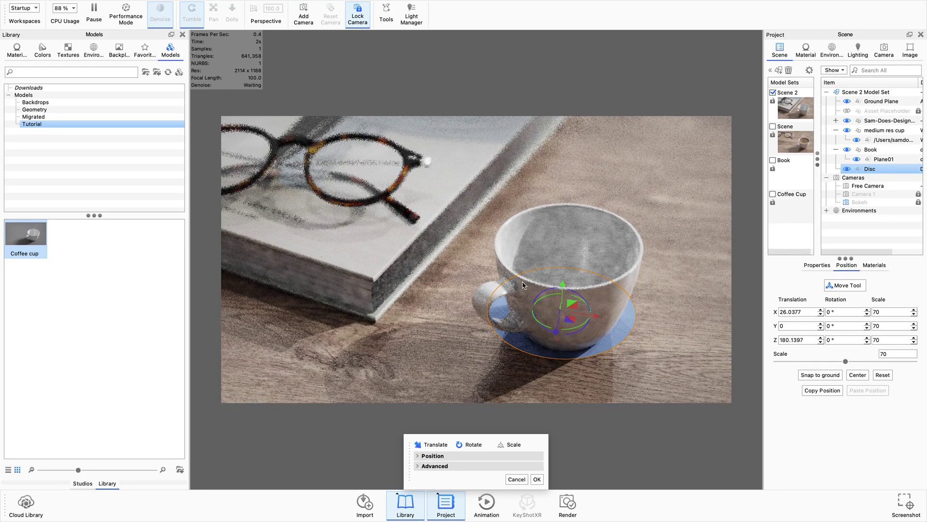
{"action": "left_click_drag", "start_coordinate": [560, 288], "coordinate": [573, 215]}
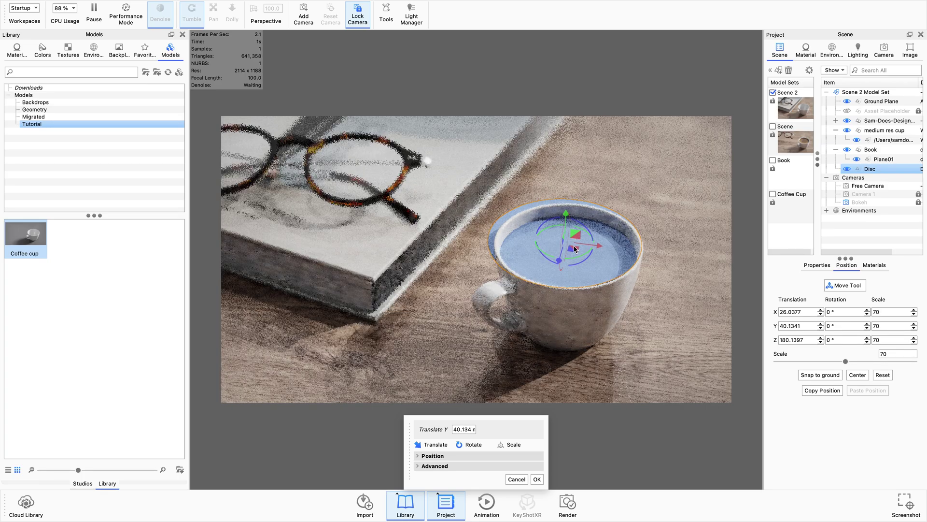
{"action": "left_click_drag", "start_coordinate": [577, 247], "coordinate": [580, 259]}
{"action": "left_click_drag", "start_coordinate": [846, 362], "coordinate": [845, 361]}
{"action": "left_click_drag", "start_coordinate": [577, 255], "coordinate": [575, 256]}
{"action": "key", "text": "Return"}
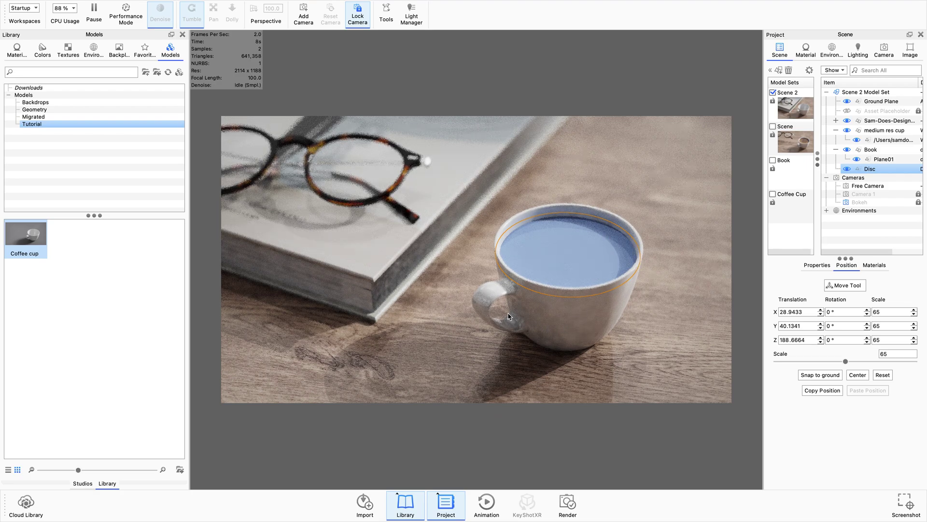
{"action": "double_click", "coordinate": [566, 267]}
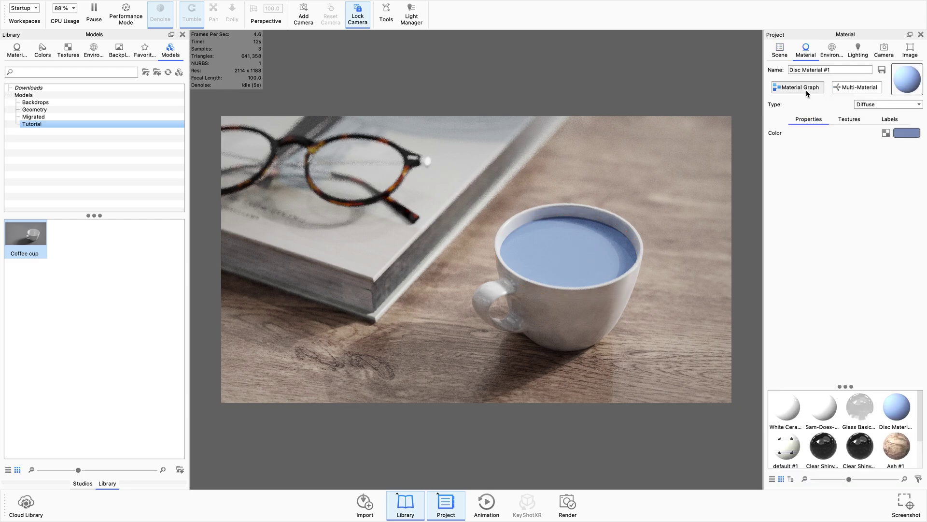
In the Material Graph, add a Texture Map node with the coffee jpg feeding Diffuse Color
{"action": "left_click", "coordinate": [806, 88]}
{"action": "left_click_drag", "start_coordinate": [486, 160], "coordinate": [412, 137]}
{"action": "left_click", "coordinate": [336, 158]}
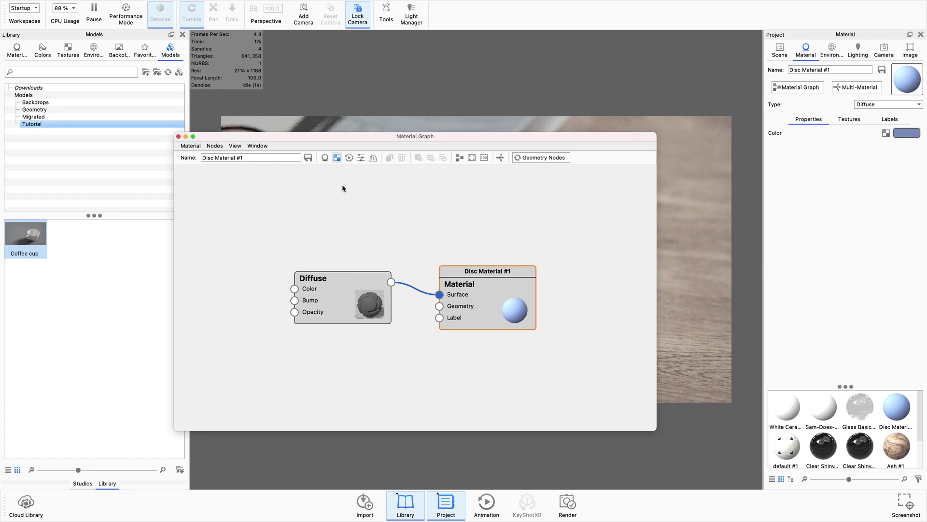
{"action": "left_click", "coordinate": [338, 204]}
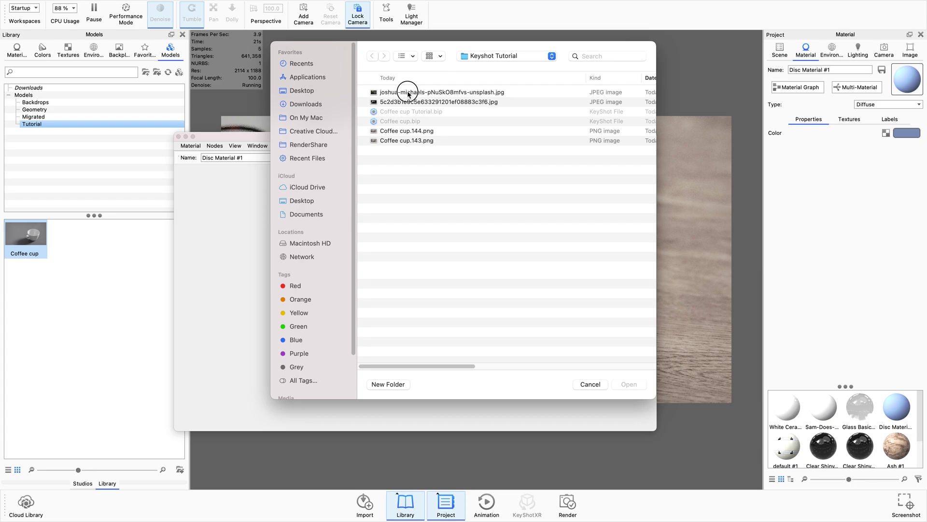
{"action": "double_click", "coordinate": [408, 92]}
{"action": "left_click_drag", "start_coordinate": [455, 371], "coordinate": [213, 289]}
Arrange the texture and Diffuse nodes neatly and move the graph window off the cup
{"action": "left_click_drag", "start_coordinate": [440, 402], "coordinate": [275, 394]}
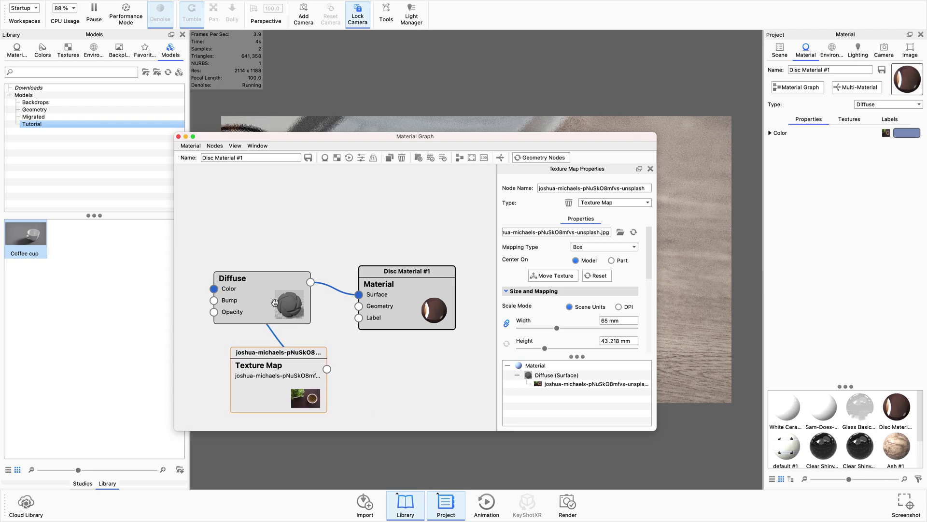
{"action": "left_click_drag", "start_coordinate": [274, 302], "coordinate": [429, 366]}
{"action": "left_click", "coordinate": [294, 378]}
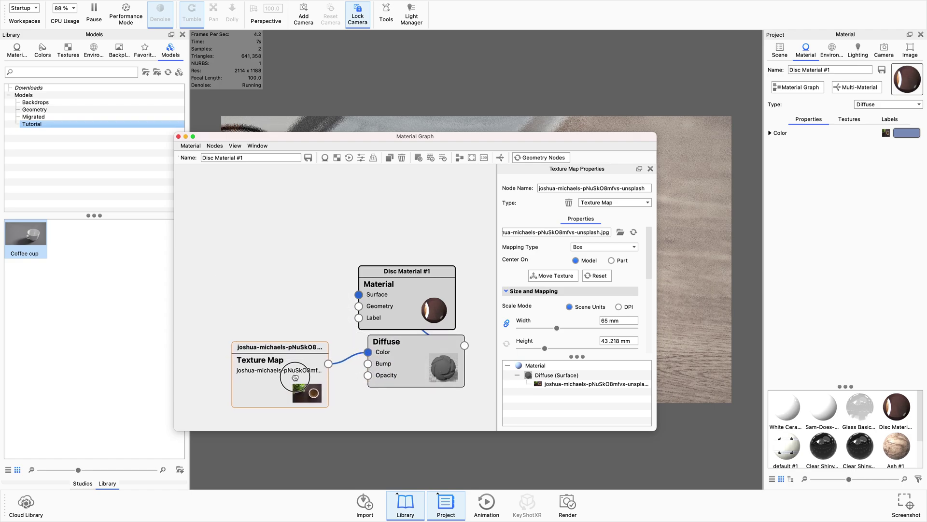
{"action": "left_click_drag", "start_coordinate": [295, 378], "coordinate": [283, 343]}
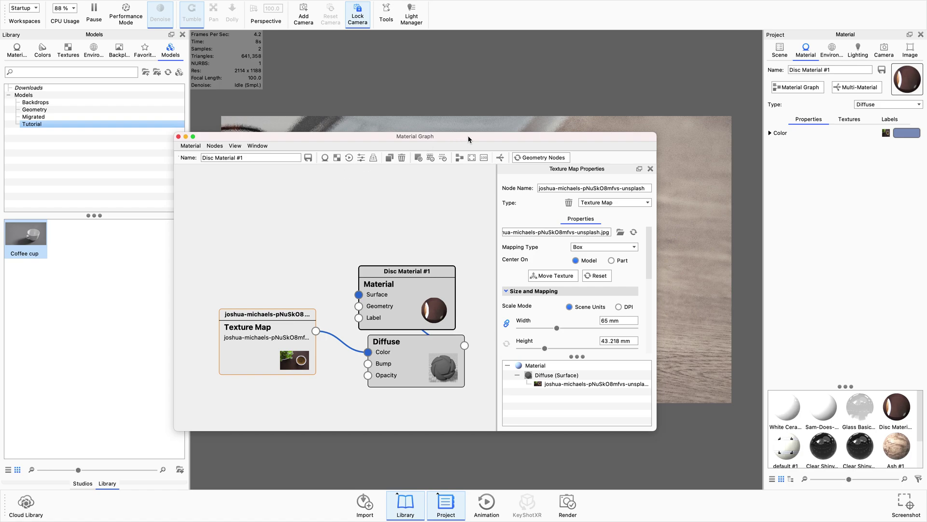
{"action": "left_click_drag", "start_coordinate": [468, 140], "coordinate": [297, 145]}
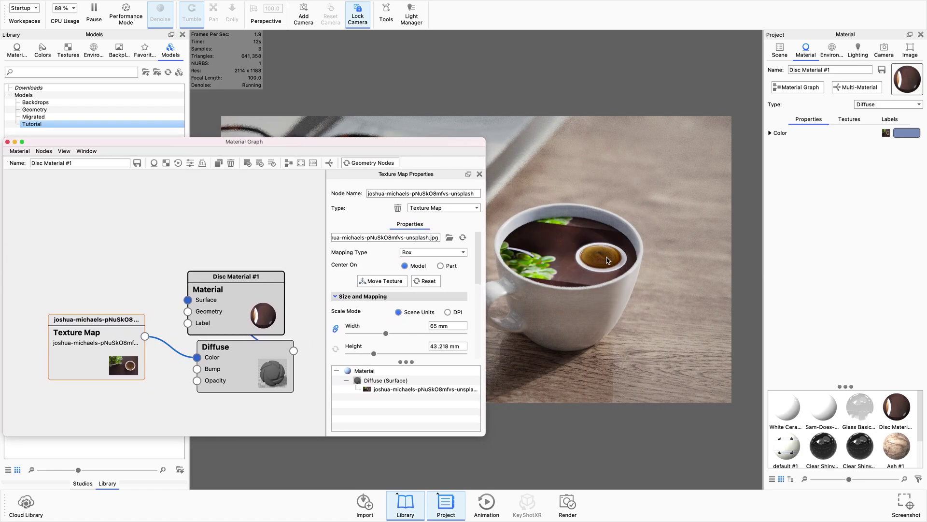
{"action": "left_click", "coordinate": [457, 325]}
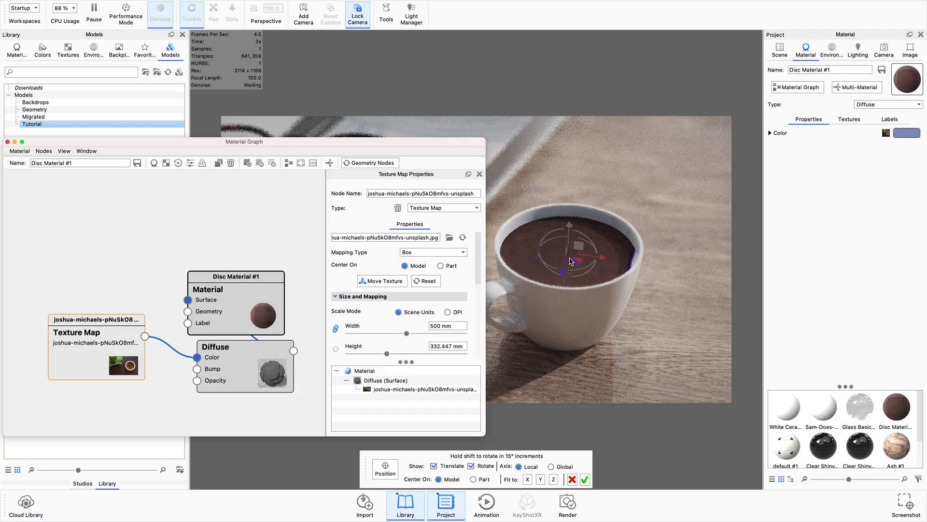
Slide the coffee texture across the disc with the Move Texture gizmo
{"action": "left_click", "coordinate": [549, 255]}
{"action": "left_click_drag", "start_coordinate": [549, 254], "coordinate": [463, 216]}
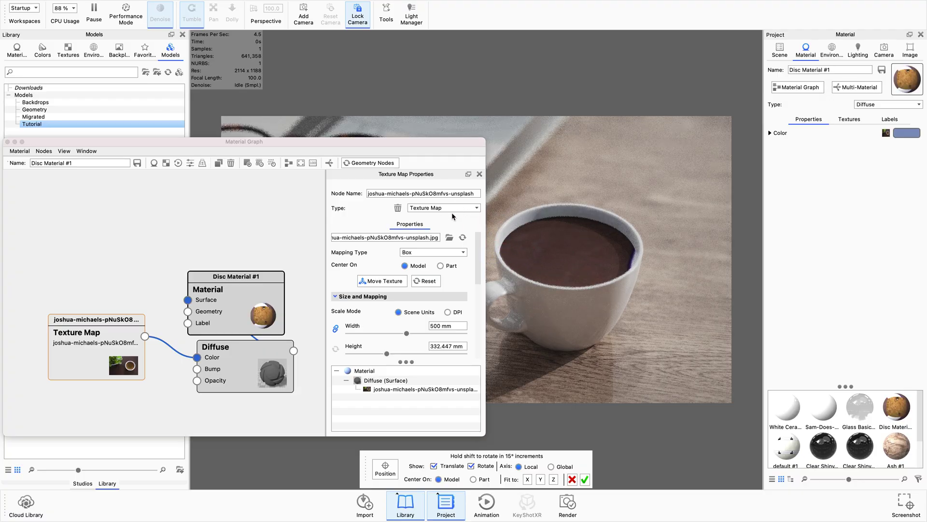
{"action": "left_click_drag", "start_coordinate": [457, 141], "coordinate": [323, 143]}
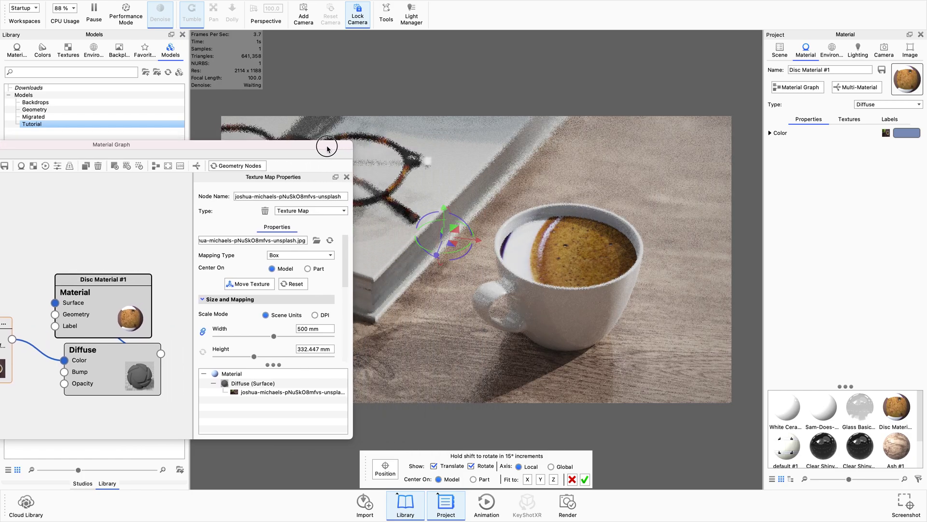
{"action": "left_click_drag", "start_coordinate": [458, 249], "coordinate": [397, 240]}
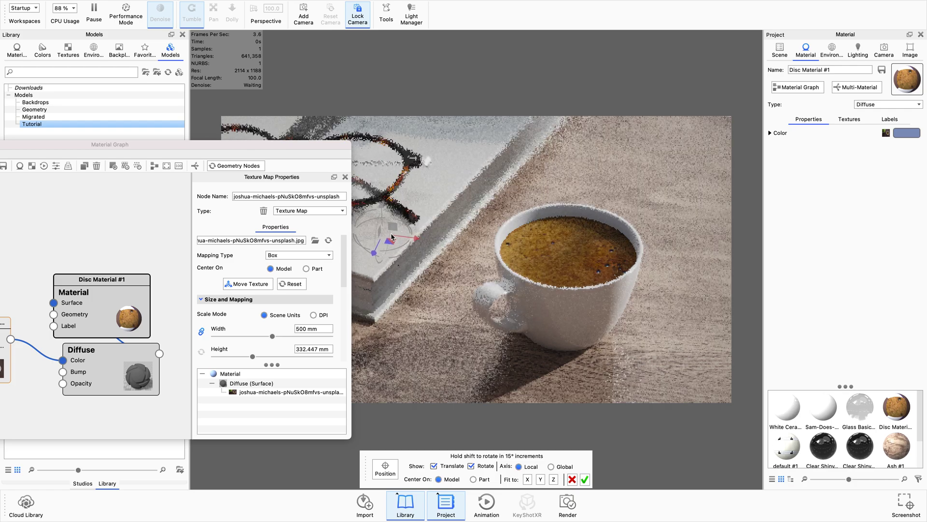
Try texture widths of 400, 300, 200 and 240 mm while centring the texture in the cup
{"action": "triple_click", "coordinate": [322, 328]}
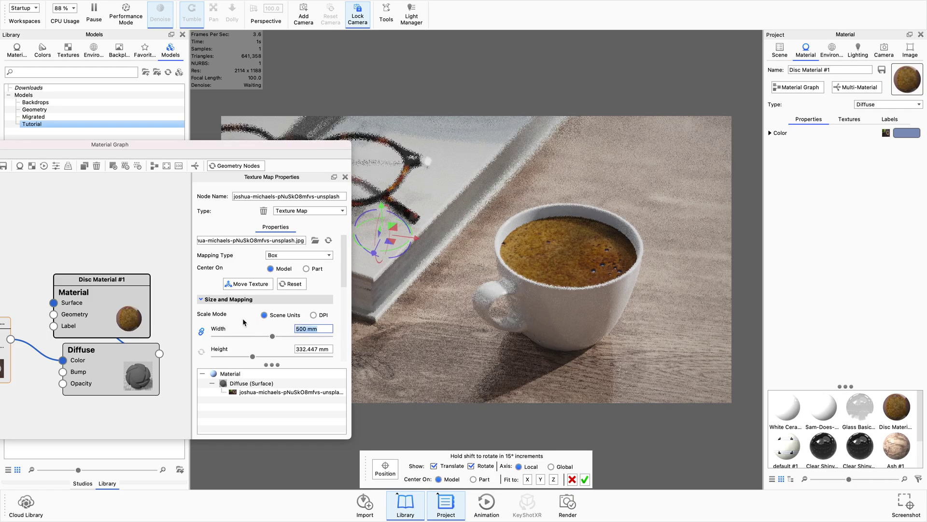
{"action": "type", "text": "400"}
{"action": "key", "text": "Return"}
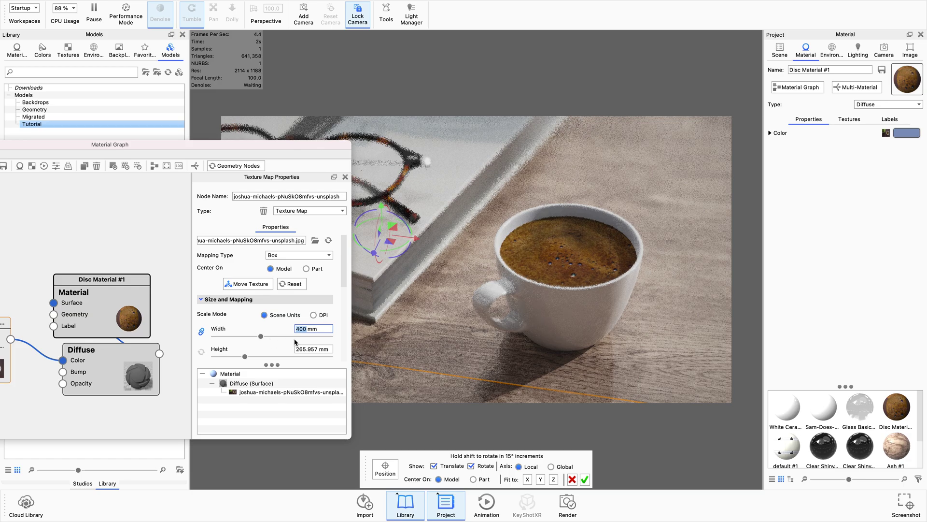
{"action": "type", "text": "300"}
{"action": "key", "text": "Return"}
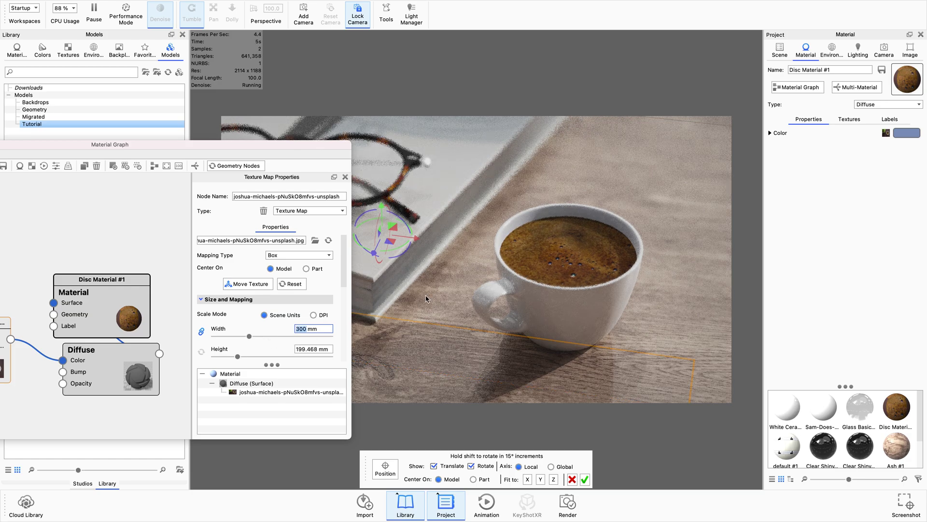
{"action": "type", "text": "200"}
{"action": "key", "text": "Return"}
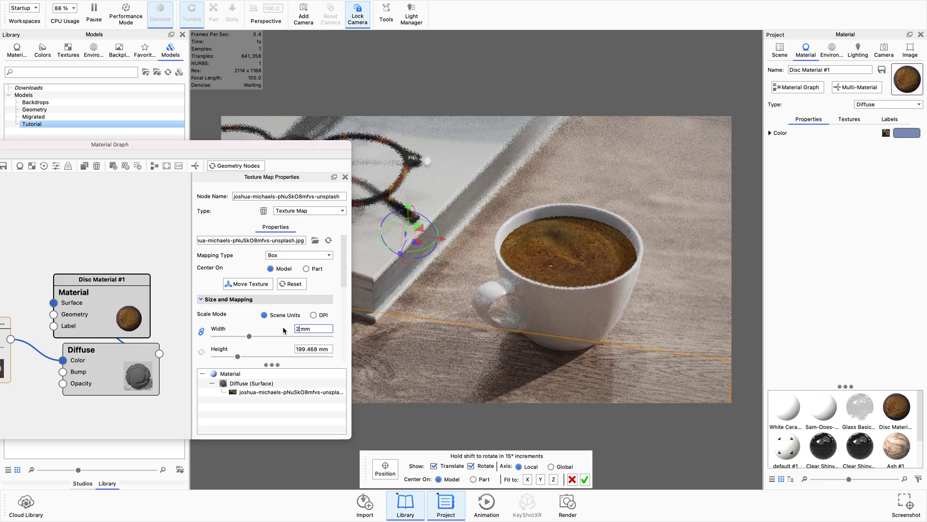
{"action": "left_click_drag", "start_coordinate": [417, 247], "coordinate": [498, 256]}
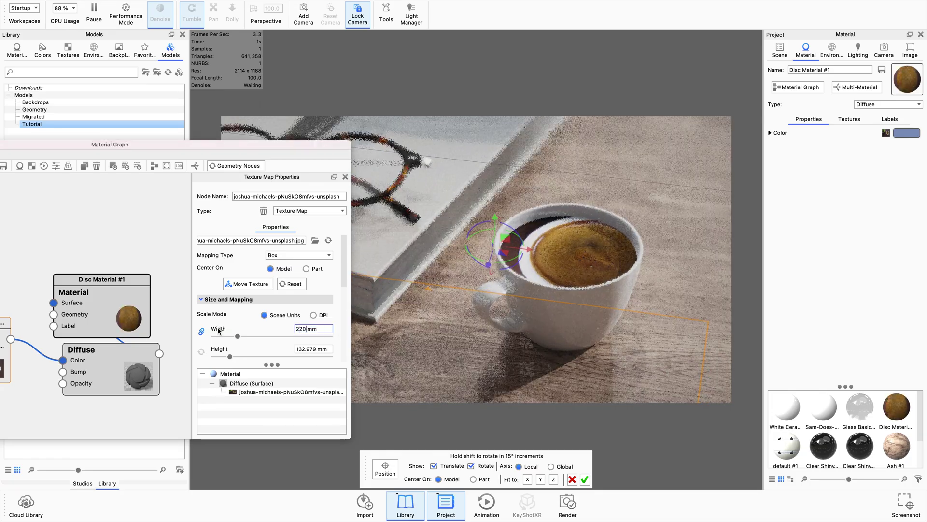
{"action": "type", "text": "240"}
{"action": "key", "text": "Return"}
{"action": "left_click_drag", "start_coordinate": [495, 247], "coordinate": [466, 250]}
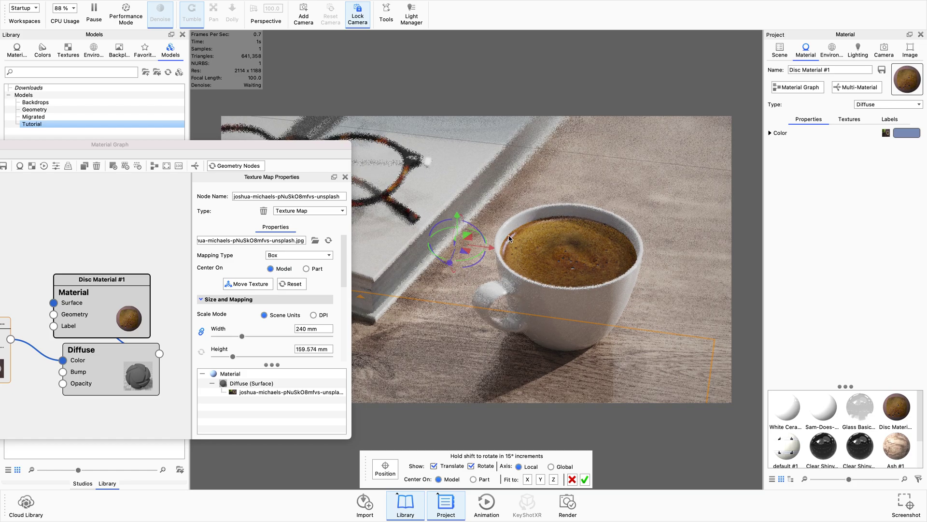
{"action": "mouse_move", "coordinate": [463, 252]}
{"action": "left_mouse_down"}
{"action": "mouse_move", "coordinate": [476, 255]}
{"action": "mouse_move", "coordinate": [462, 251]}
{"action": "left_mouse_up"}
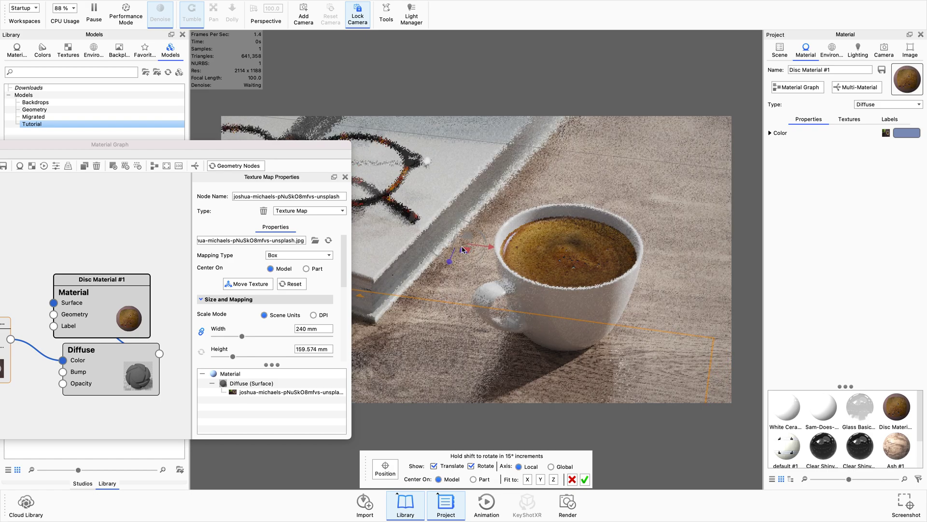
Settle the texture width at 210 mm and confirm the placement
{"action": "left_click_drag", "start_coordinate": [316, 327], "coordinate": [287, 330]}
{"action": "type", "text": "22"}
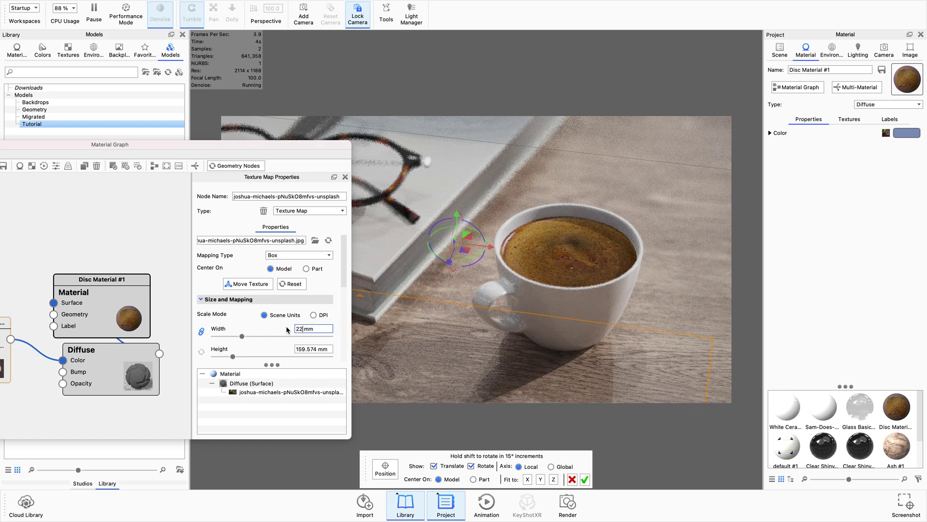
{"action": "type", "text": "0"}
{"action": "key", "text": "Return"}
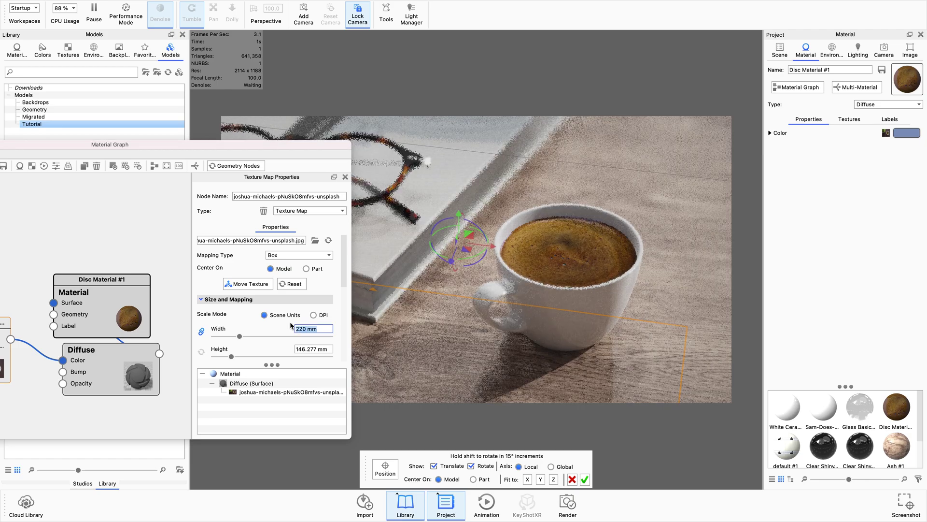
{"action": "type", "text": "210"}
{"action": "key", "text": "Return"}
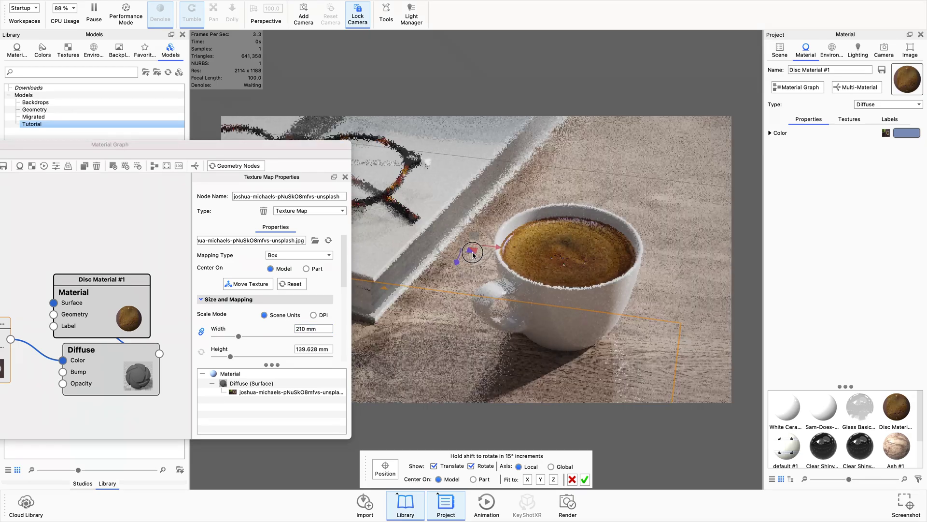
{"action": "left_click", "coordinate": [584, 479]}
Make the coffee material Plastic with roughness 0.1 and a mid-grey specular colour
{"action": "left_click_drag", "start_coordinate": [124, 363], "coordinate": [42, 296]}
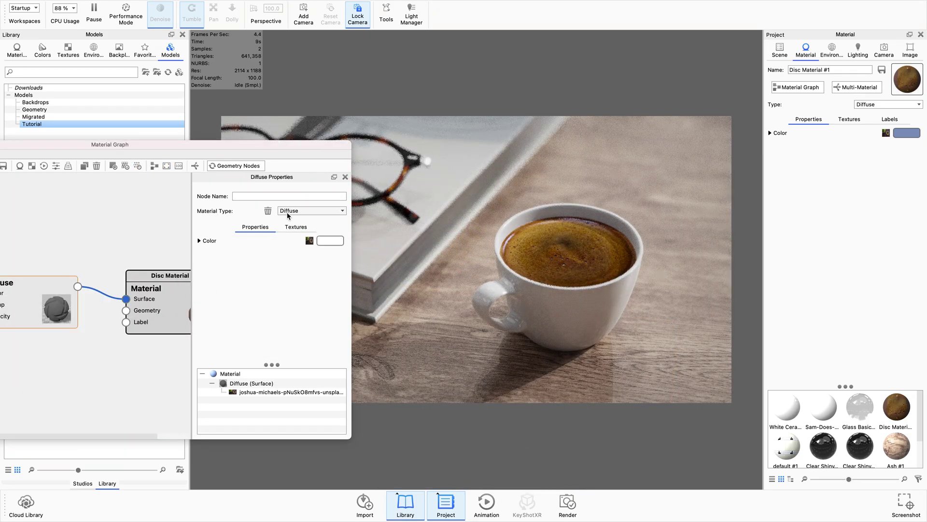
{"action": "left_click", "coordinate": [287, 213]}
{"action": "left_click", "coordinate": [284, 262]}
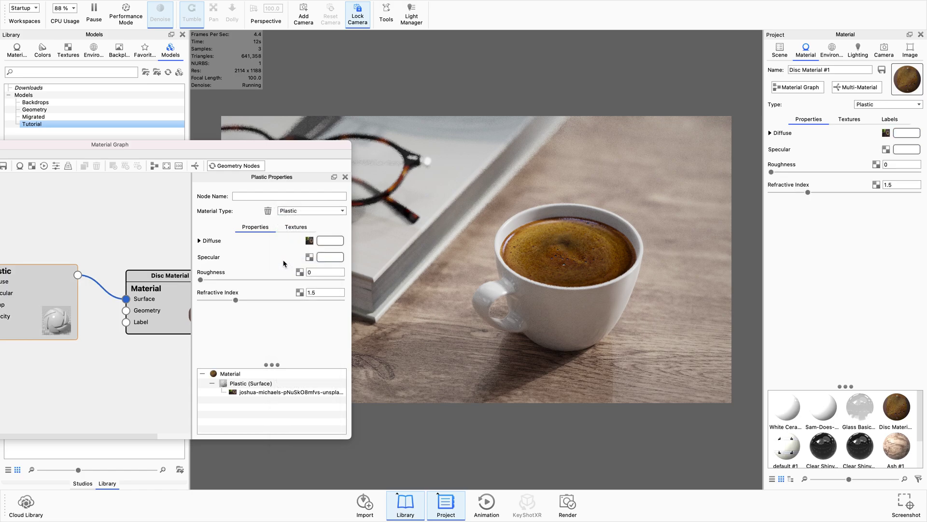
{"action": "double_click", "coordinate": [323, 273]}
{"action": "type", "text": "0.1"}
{"action": "key", "text": "Return"}
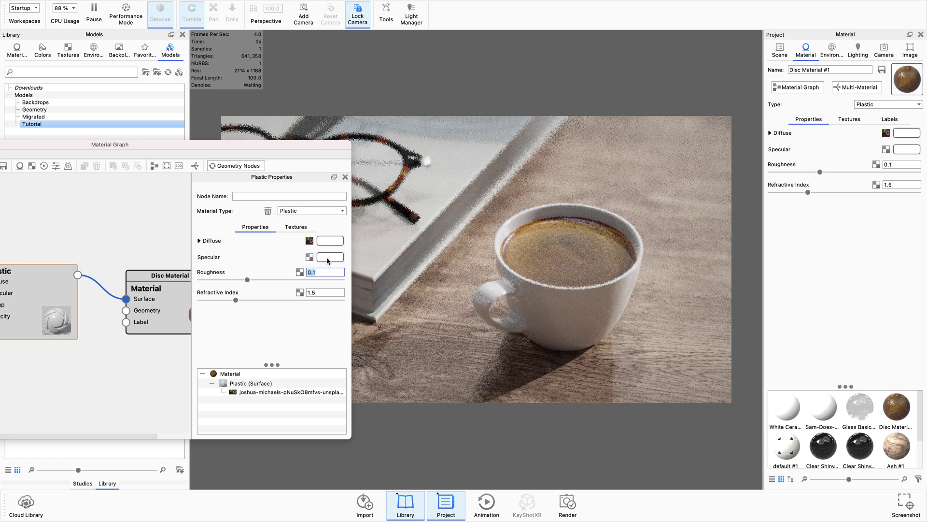
{"action": "left_click", "coordinate": [338, 257]}
{"action": "left_click_drag", "start_coordinate": [227, 174], "coordinate": [196, 187]}
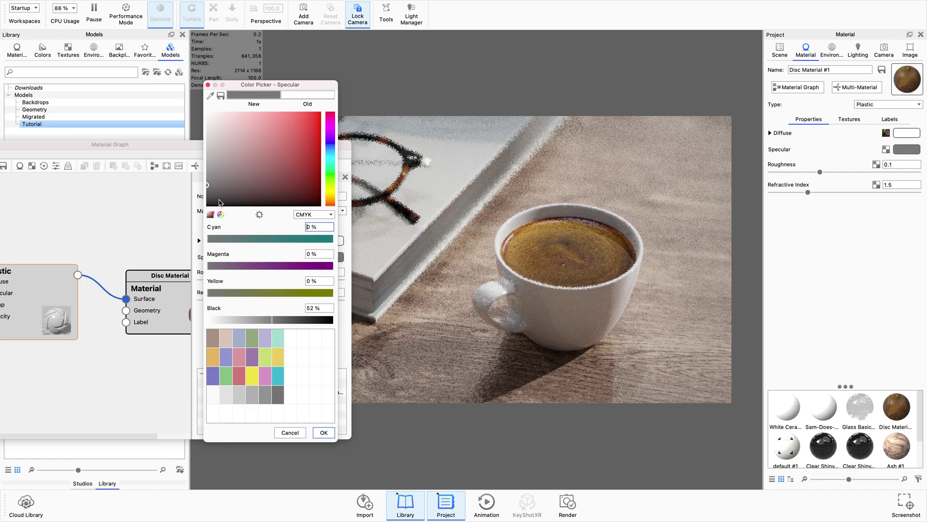
{"action": "left_click", "coordinate": [320, 433]}
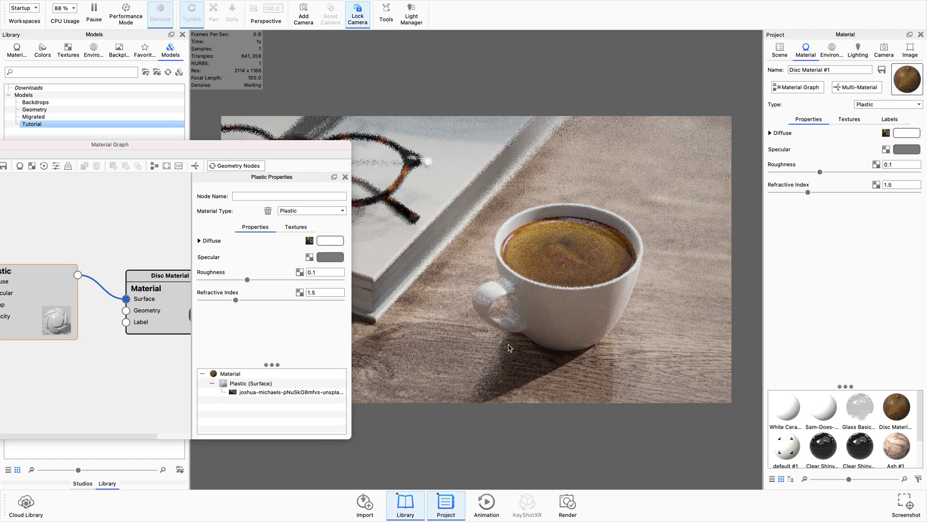
Wire the coffee texture map into the Plastic node's Bump input
{"action": "left_click_drag", "start_coordinate": [247, 151], "coordinate": [415, 46]}
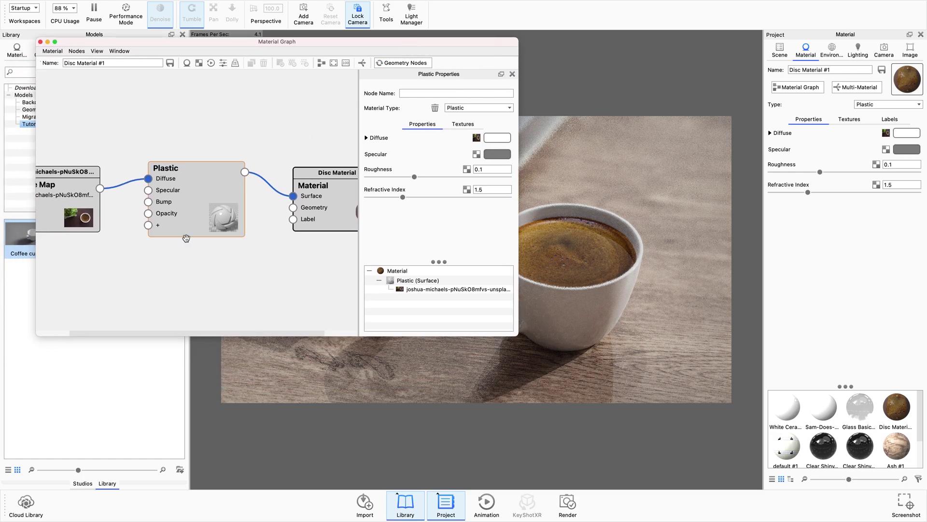
{"action": "left_click_drag", "start_coordinate": [99, 188], "coordinate": [149, 202]}
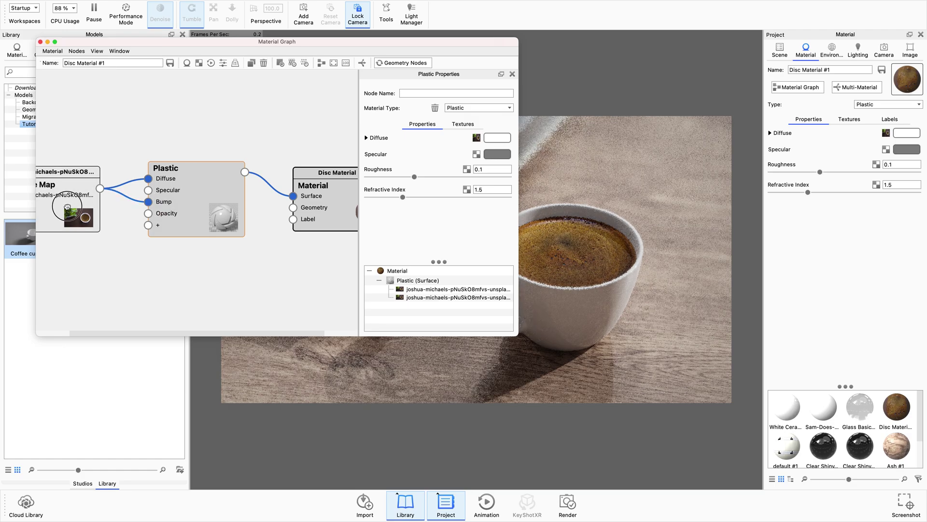
{"action": "left_click", "coordinate": [67, 207]}
{"action": "scroll", "coordinate": [459, 218], "scroll_direction": "down", "scroll_amount": 5}
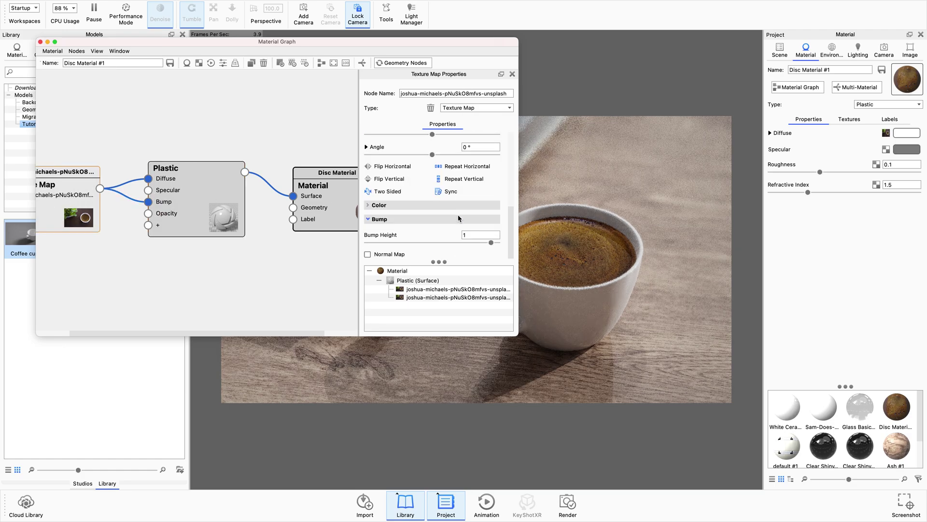
Set the bump height to -0.2 and close the material editor
{"action": "double_click", "coordinate": [480, 234]}
{"action": "type", "text": "0.2"}
{"action": "key", "text": "Return"}
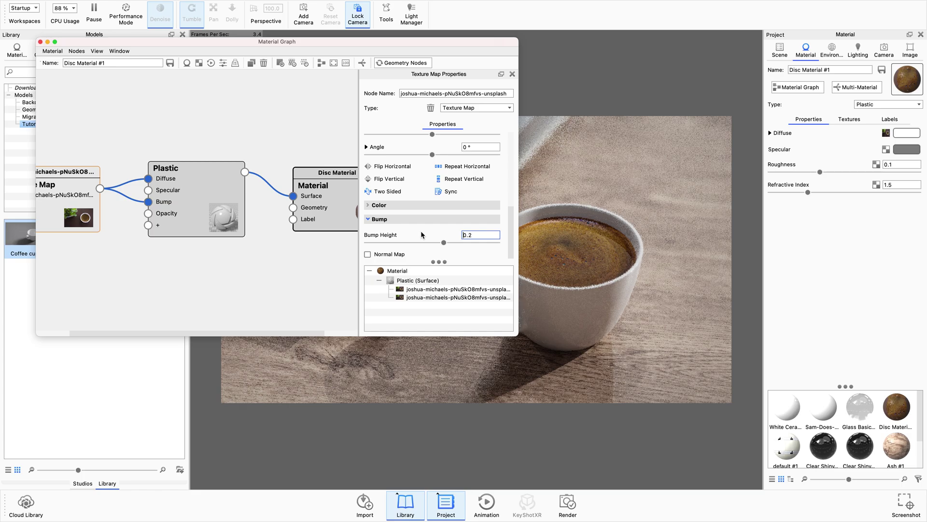
{"action": "type", "text": "-0.2"}
{"action": "key", "text": "Return"}
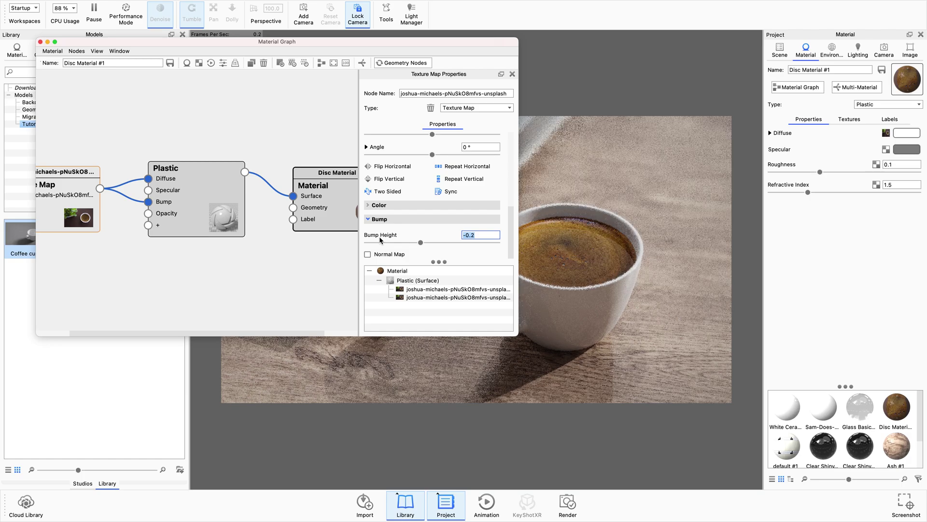
{"action": "left_click", "coordinate": [395, 198]}
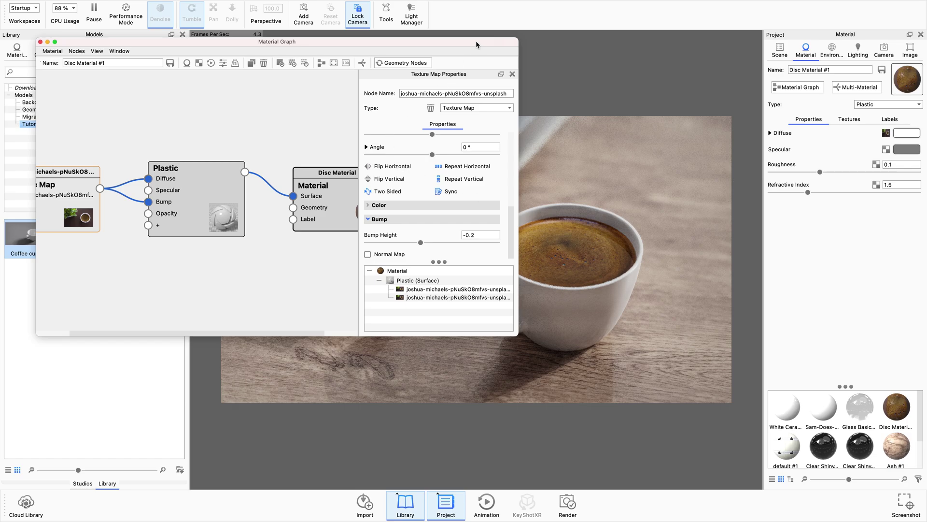
{"action": "left_click_drag", "start_coordinate": [476, 45], "coordinate": [722, 86]}
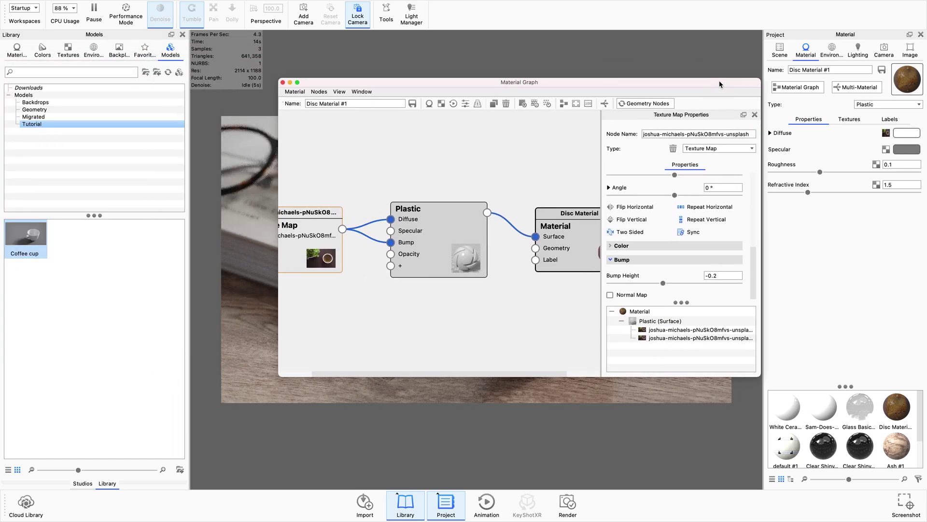
{"action": "left_click", "coordinate": [282, 82]}
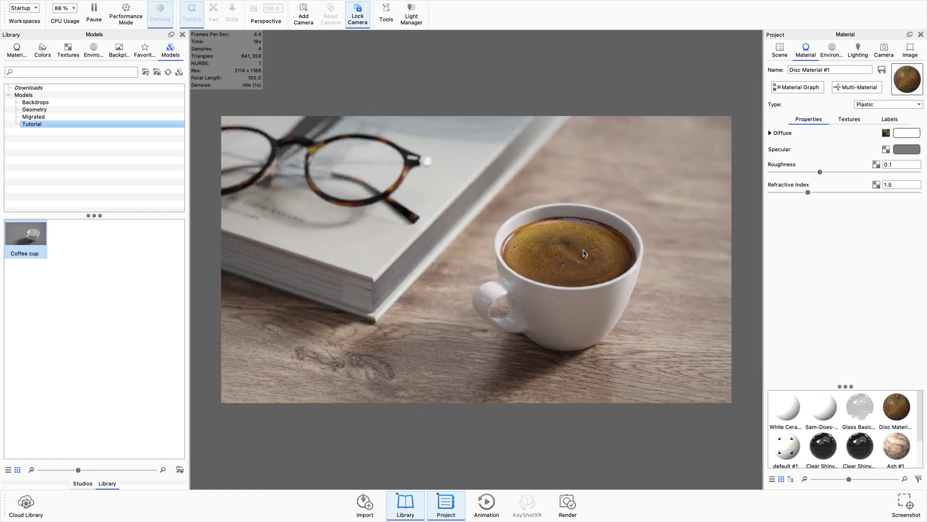
Select the coffee disc and rotate it about 65° around its vertical axis
{"action": "left_click", "coordinate": [584, 253]}
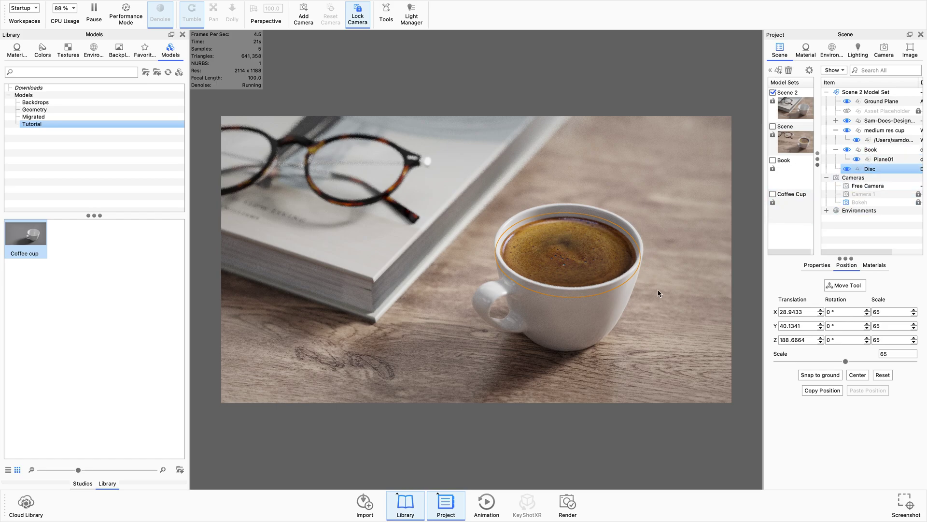
{"action": "left_click", "coordinate": [845, 285]}
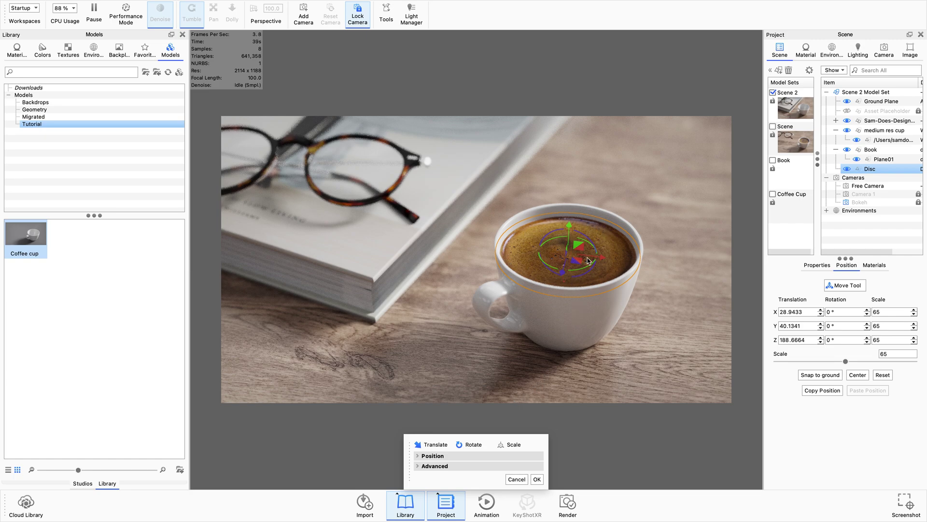
{"action": "left_click_drag", "start_coordinate": [564, 269], "coordinate": [561, 267]}
{"action": "left_click_drag", "start_coordinate": [584, 270], "coordinate": [599, 191]}
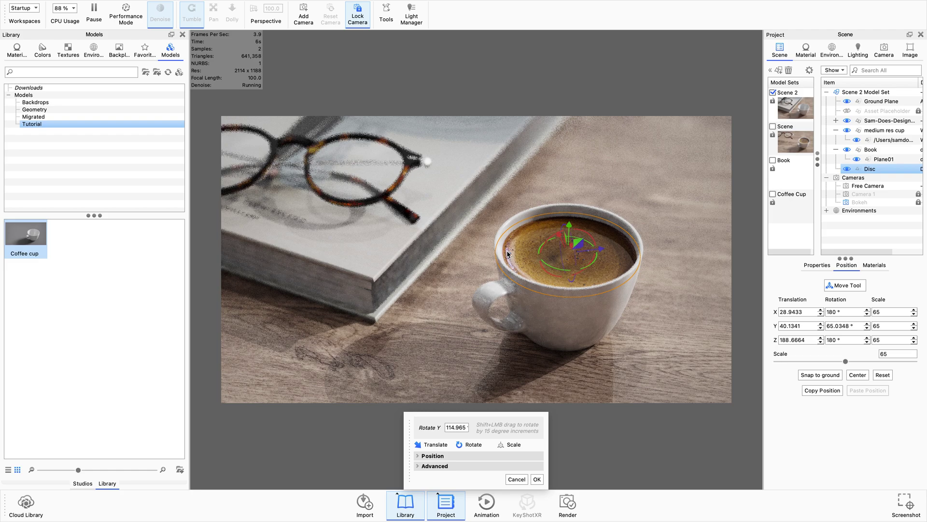
{"action": "left_click_drag", "start_coordinate": [601, 249], "coordinate": [601, 250]}
{"action": "left_click", "coordinate": [537, 479]}
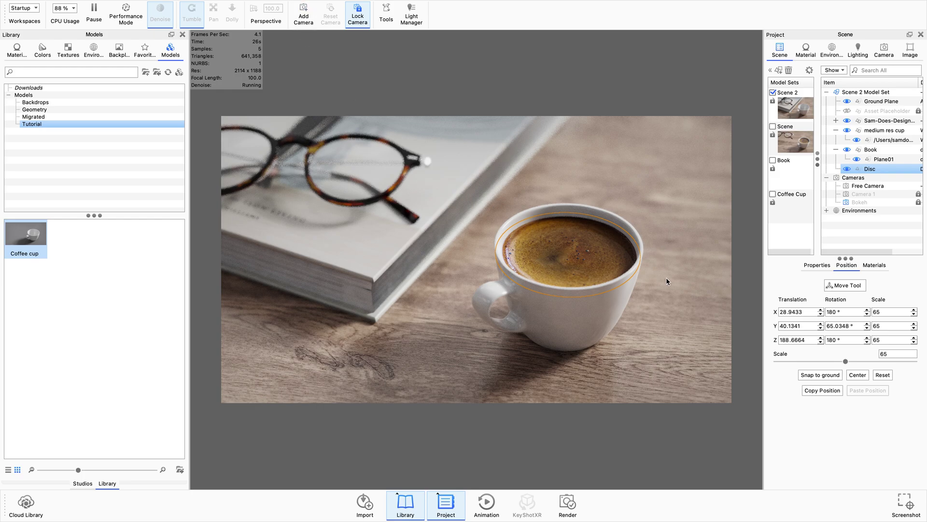
Add a Cylinder to the scene from Edit > Add Geometry
{"action": "mouse_move", "coordinate": [179, 2]}
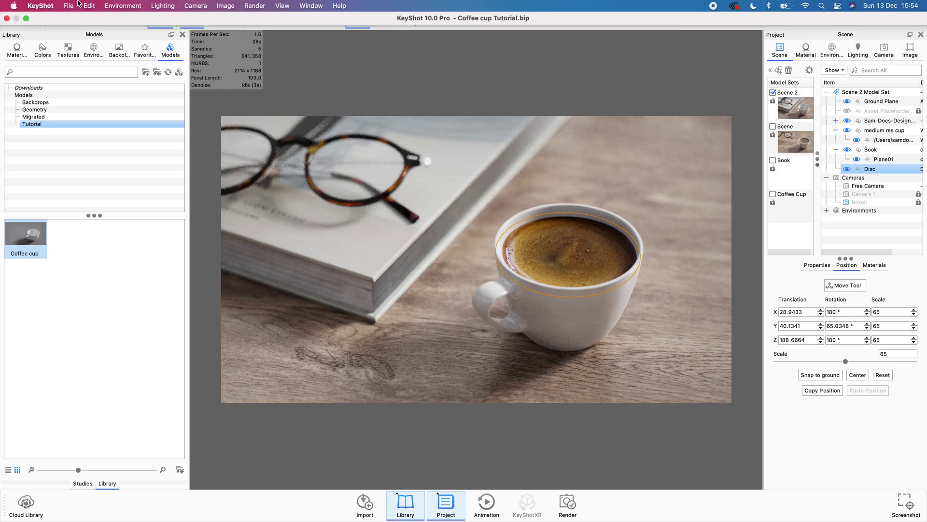
{"action": "left_click", "coordinate": [89, 6]}
{"action": "mouse_move", "coordinate": [98, 47]}
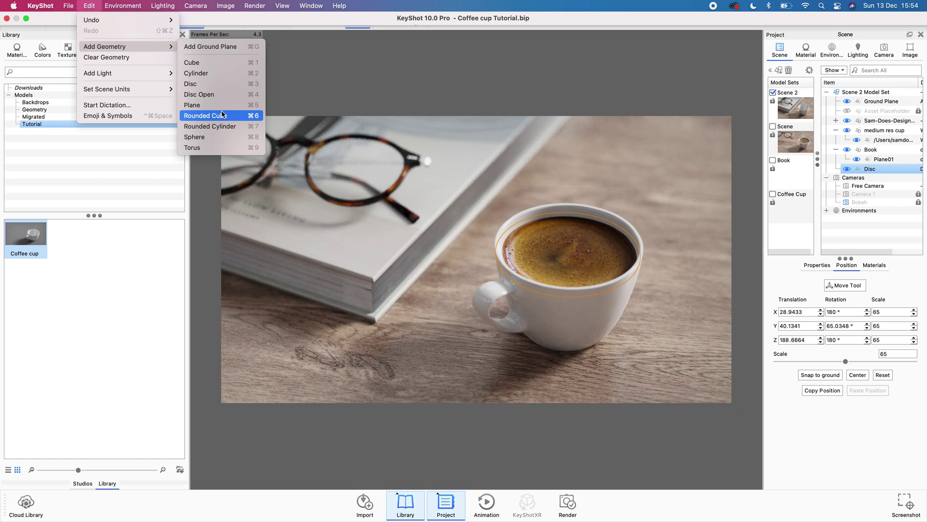
{"action": "left_click", "coordinate": [455, 179]}
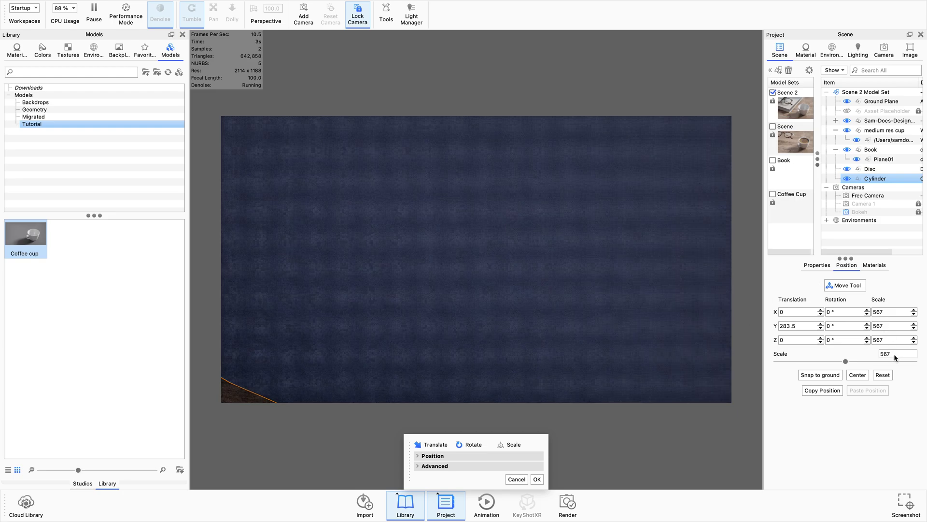
Set the cylinder's uniform scale to 30 and open the Geometry View window
{"action": "left_click_drag", "start_coordinate": [895, 357], "coordinate": [850, 354]}
{"action": "type", "text": "100"}
{"action": "key", "text": "Return"}
{"action": "type", "text": "30"}
{"action": "key", "text": "Return"}
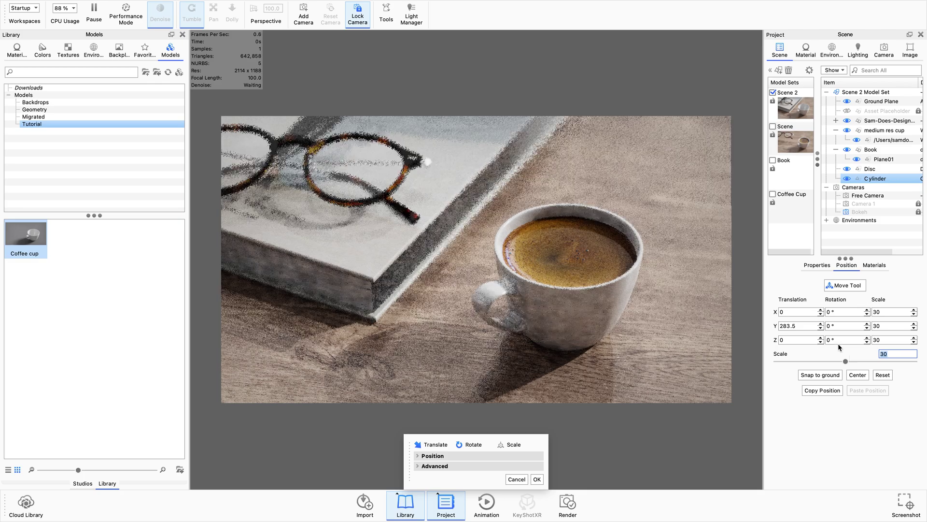
{"action": "left_click", "coordinate": [311, 6]}
{"action": "left_click", "coordinate": [323, 120]}
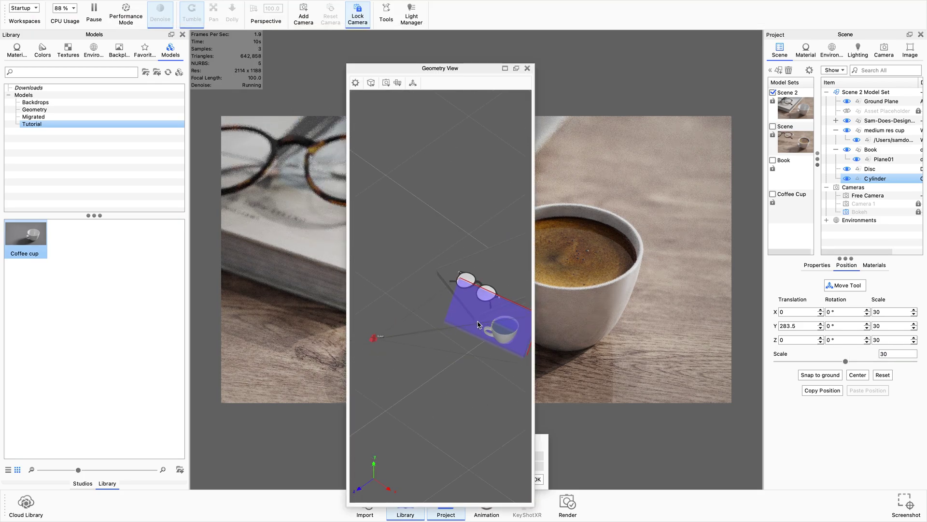
Move the cylinder into the coffee cup using the Geometry View
{"action": "right_click", "coordinate": [459, 333]}
{"action": "left_click", "coordinate": [432, 330]}
{"action": "left_click_drag", "start_coordinate": [464, 300], "coordinate": [466, 280]}
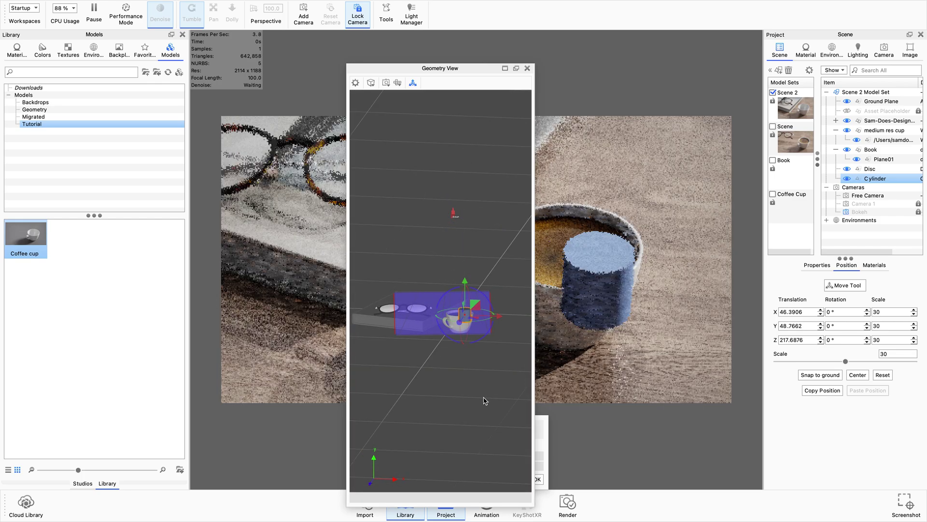
{"action": "left_click_drag", "start_coordinate": [482, 399], "coordinate": [478, 482]}
{"action": "left_click_drag", "start_coordinate": [490, 393], "coordinate": [492, 466]}
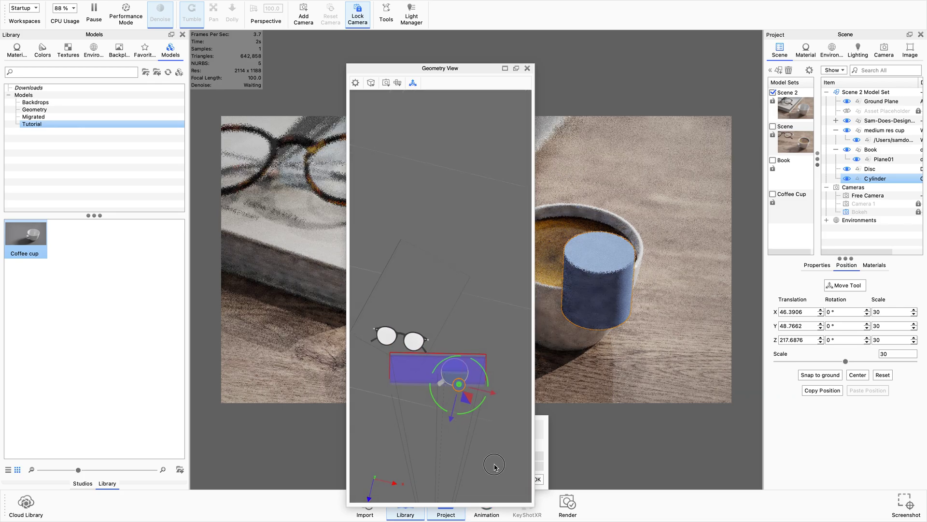
{"action": "left_click_drag", "start_coordinate": [464, 405], "coordinate": [457, 394]}
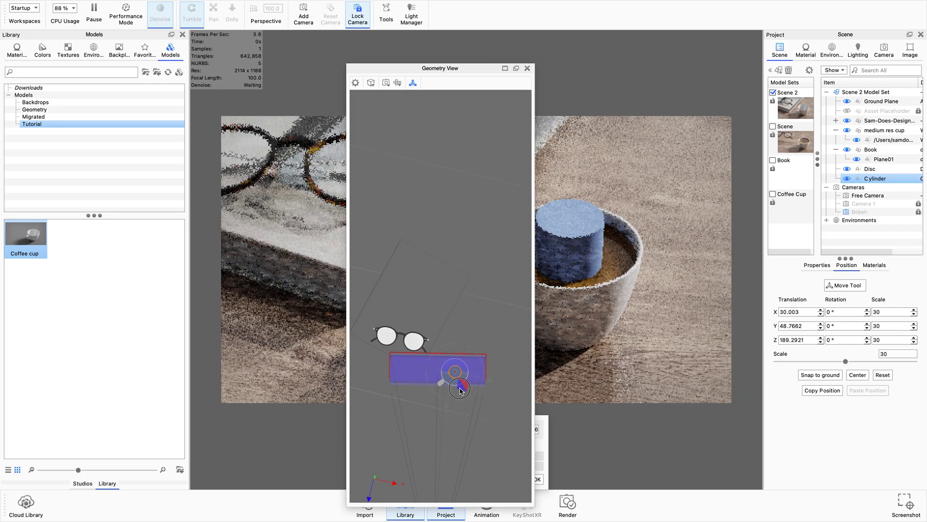
{"action": "left_click_drag", "start_coordinate": [471, 69], "coordinate": [96, 193]}
Scale the cylinder to 60 with Y scale 100 and raise it above the rim
{"action": "double_click", "coordinate": [897, 354]}
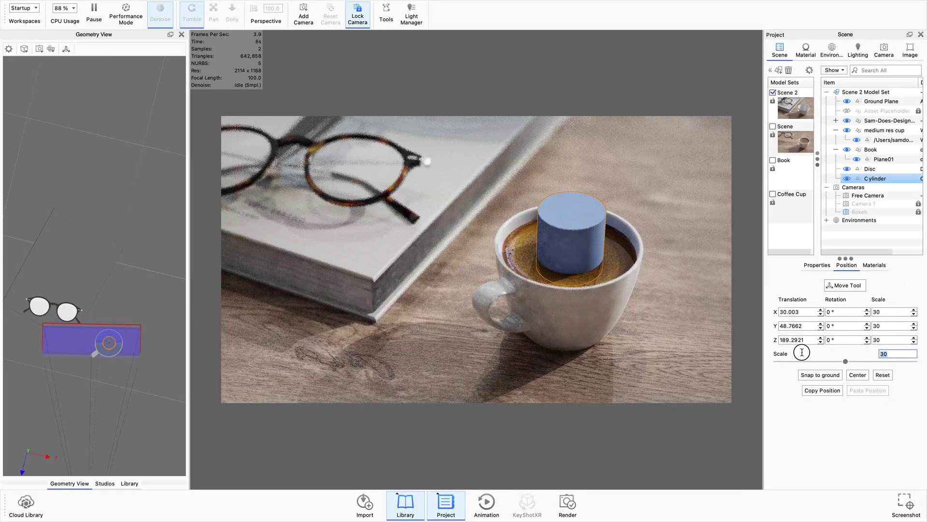
{"action": "type", "text": "60"}
{"action": "key", "text": "Return"}
{"action": "left_click", "coordinate": [848, 284]}
{"action": "left_click_drag", "start_coordinate": [581, 231], "coordinate": [583, 218]}
{"action": "double_click", "coordinate": [891, 325]}
{"action": "type", "text": "100"}
{"action": "key", "text": "Return"}
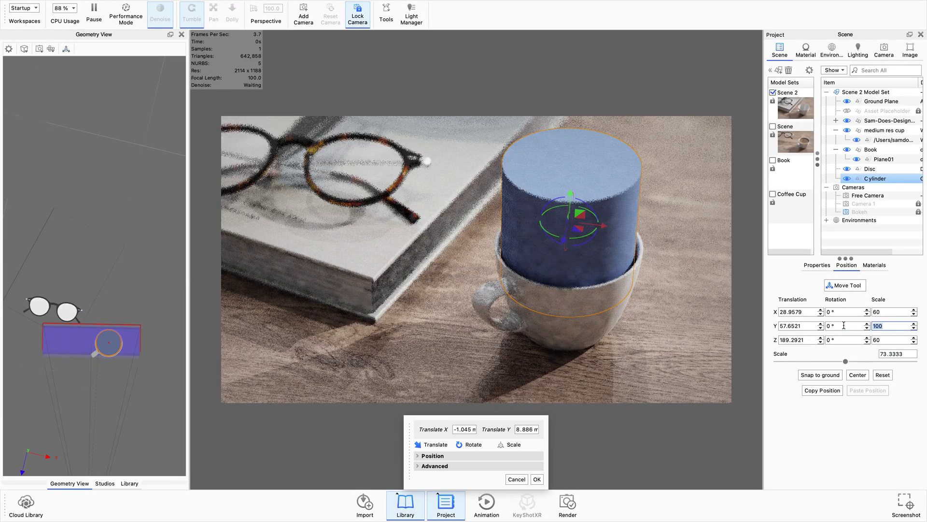
{"action": "left_click_drag", "start_coordinate": [572, 198], "coordinate": [573, 146]}
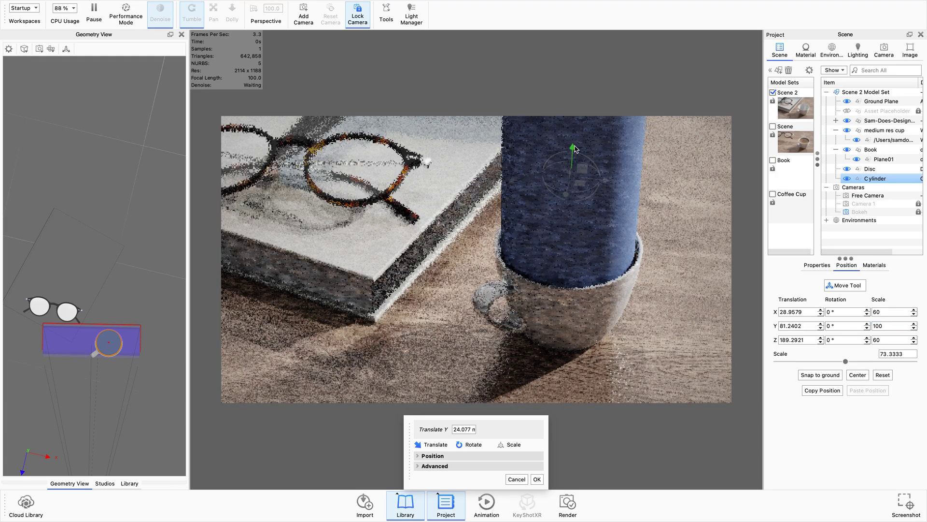
{"action": "left_click", "coordinate": [538, 480]}
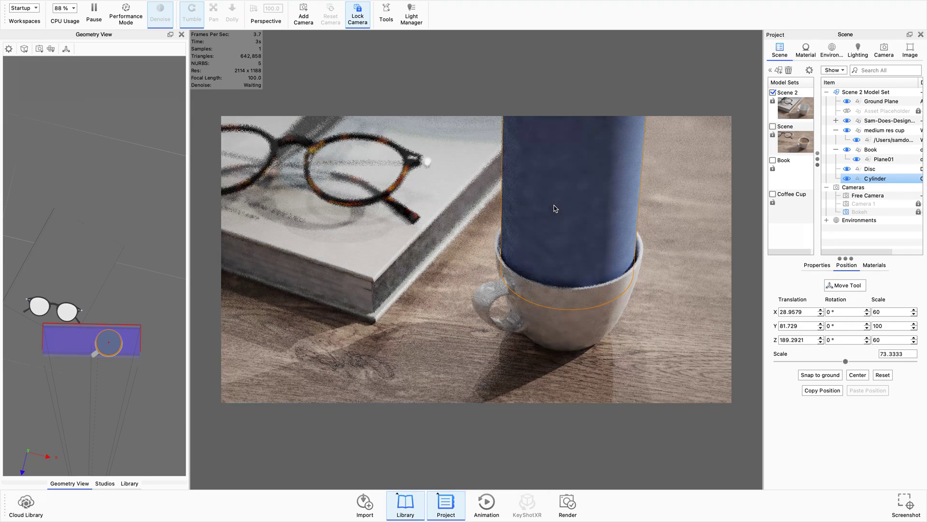
{"action": "double_click", "coordinate": [537, 212]}
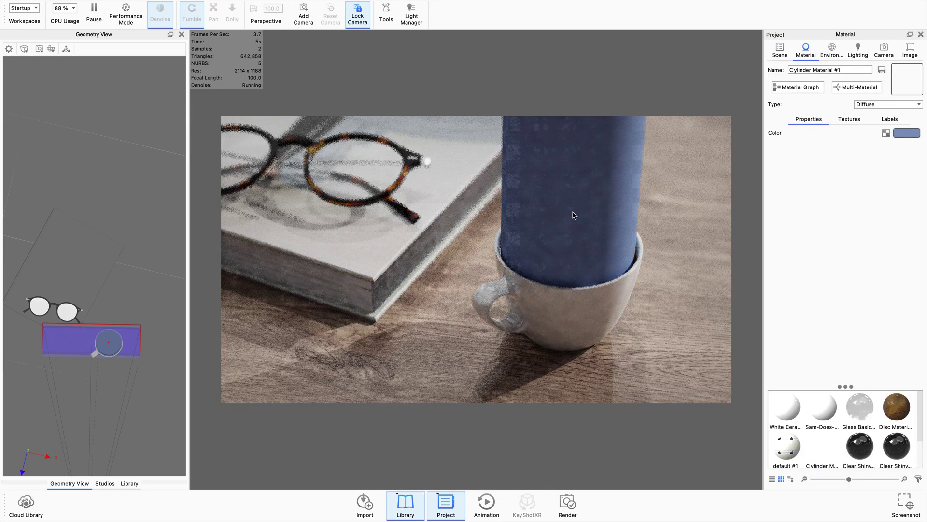
In the cylinder's material graph, add the second JPEG as a texture map wired into Diffuse Opacity
{"action": "left_click", "coordinate": [796, 87]}
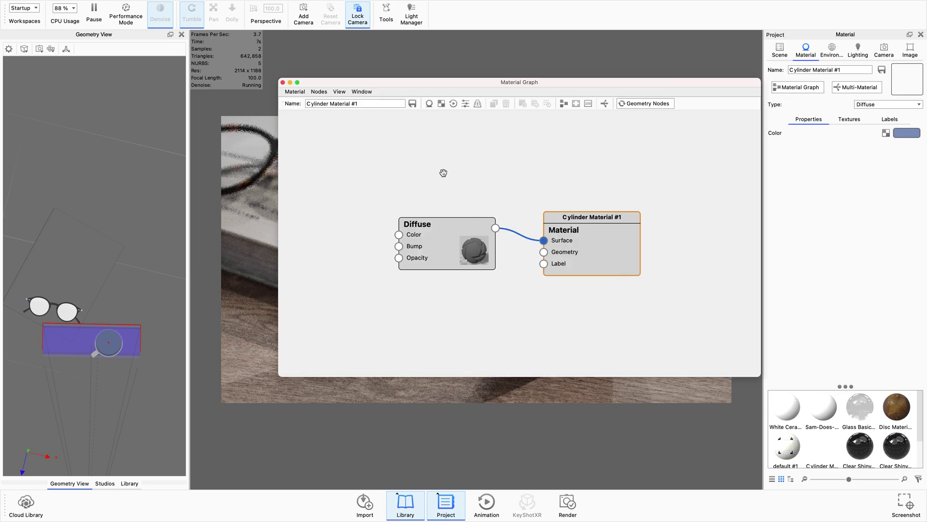
{"action": "left_click_drag", "start_coordinate": [463, 82], "coordinate": [268, 90]}
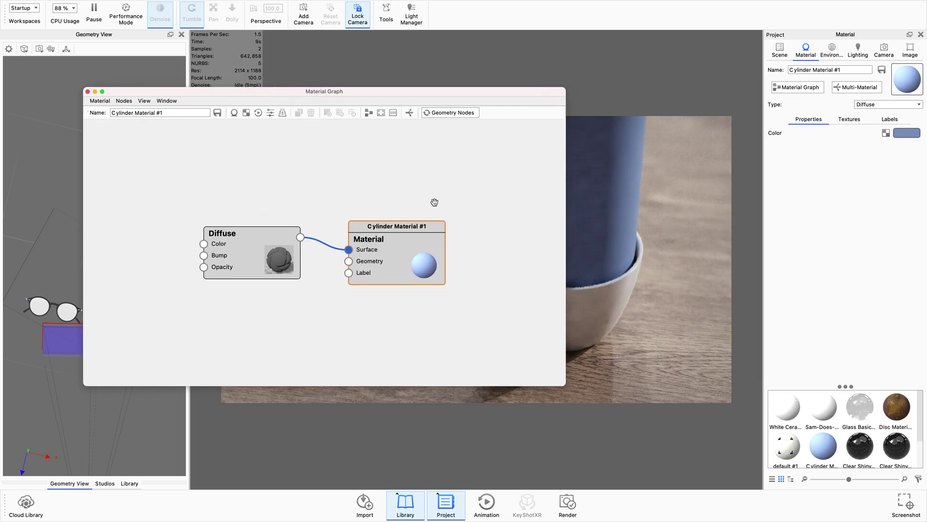
{"action": "left_click_drag", "start_coordinate": [565, 222], "coordinate": [431, 232]}
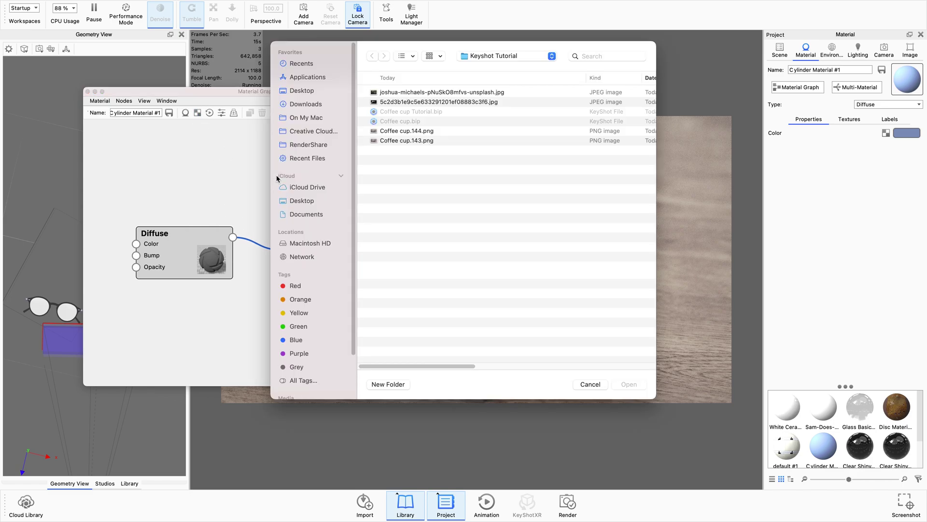
{"action": "left_click", "coordinate": [422, 102]}
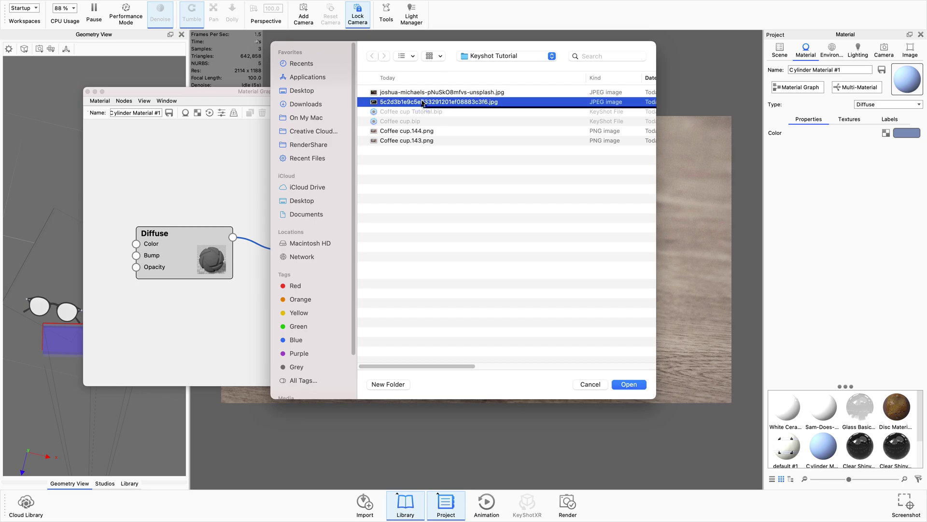
{"action": "double_click", "coordinate": [421, 101]}
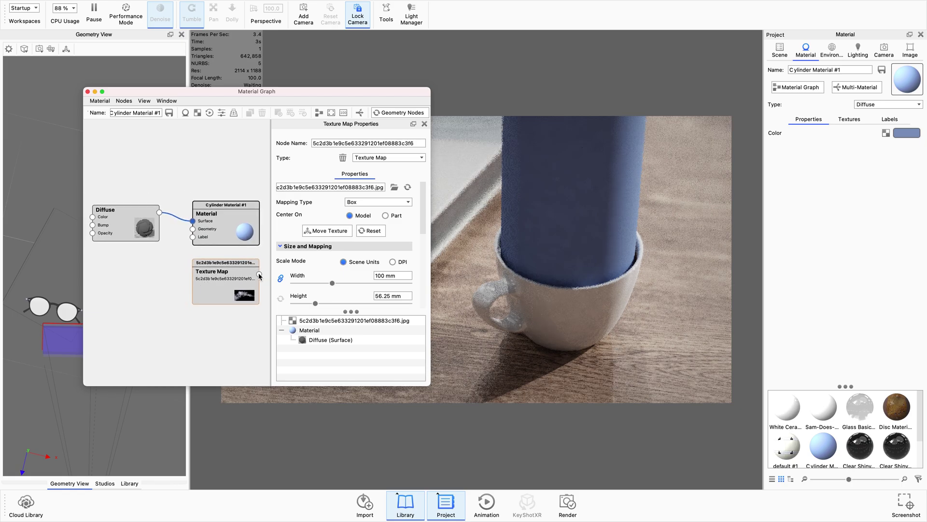
{"action": "left_click_drag", "start_coordinate": [259, 274], "coordinate": [164, 249]}
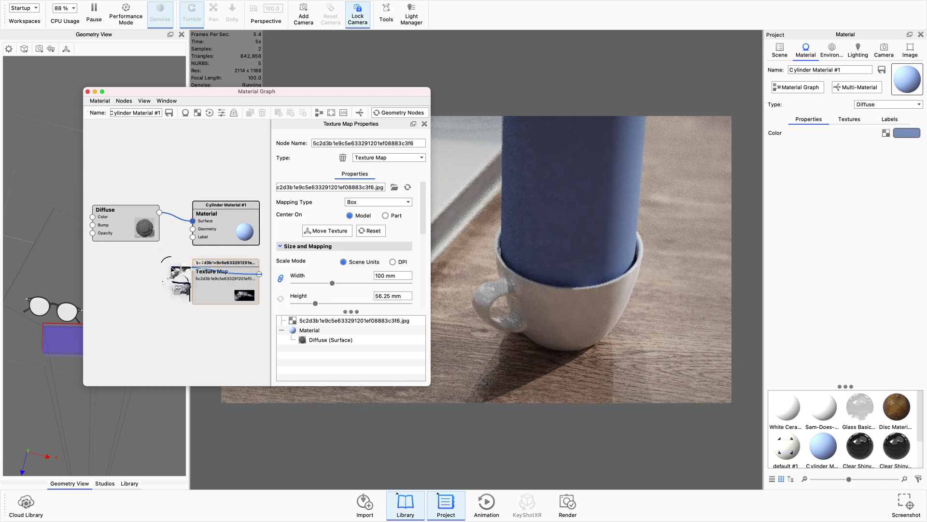
{"action": "left_click_drag", "start_coordinate": [173, 269], "coordinate": [93, 233]}
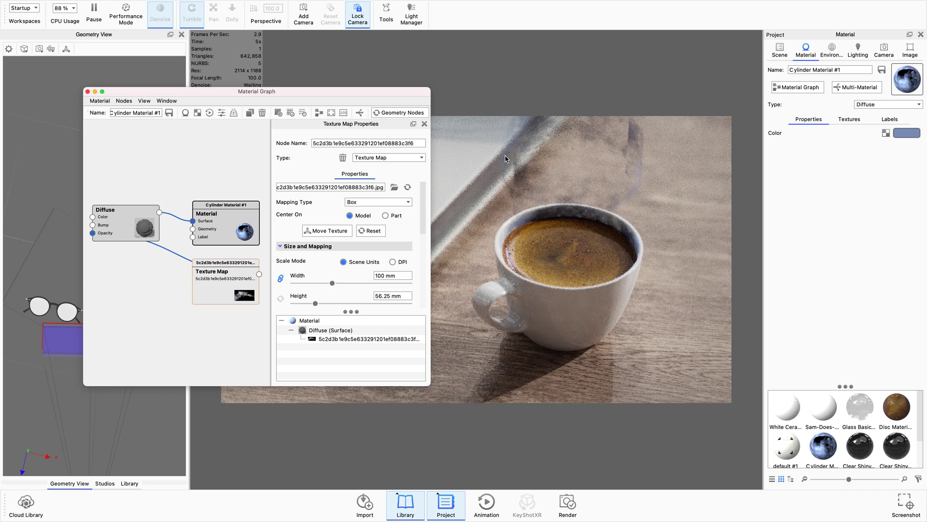
Change the cylinder material type to Plastic (Transparent)
{"action": "left_click", "coordinate": [130, 235]}
{"action": "left_click", "coordinate": [391, 157]}
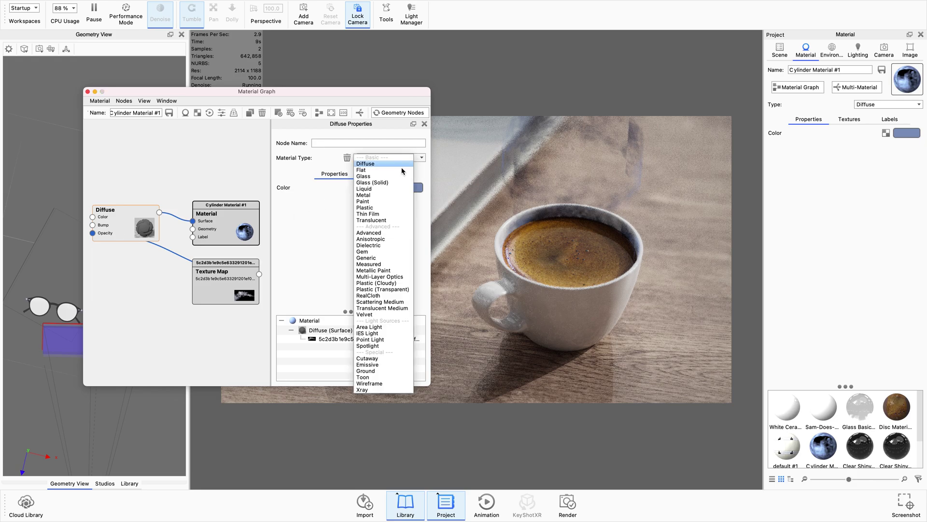
{"action": "left_click", "coordinate": [386, 290]}
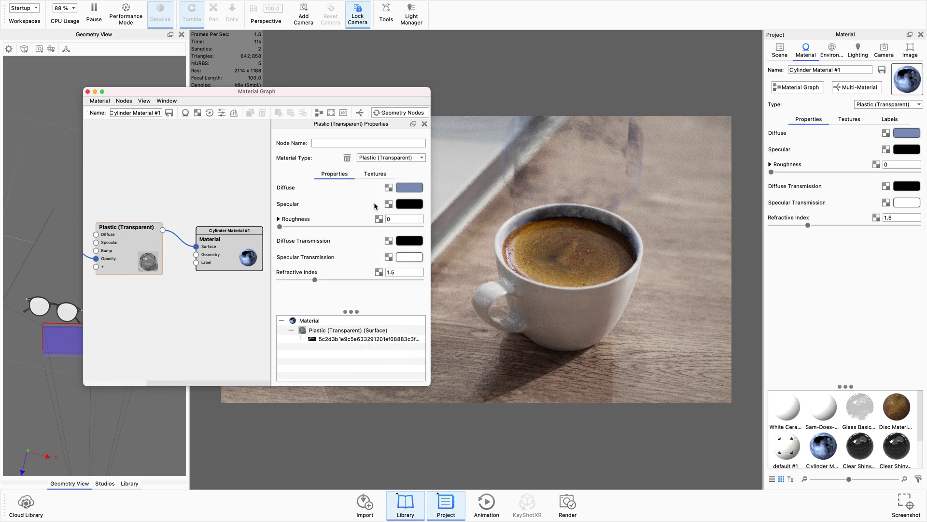
Switch the steam material to Plastic (Cloudy) with a white transmission colour
{"action": "left_click", "coordinate": [395, 156]}
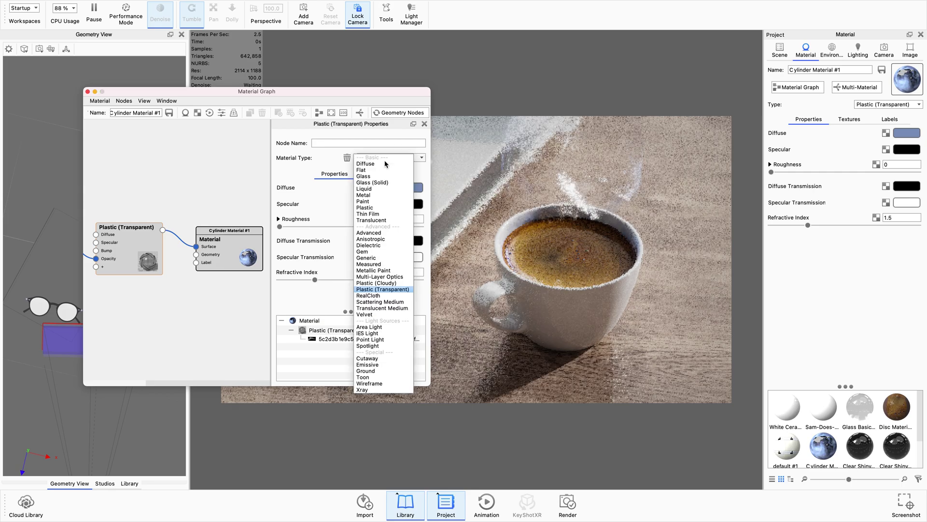
{"action": "left_click", "coordinate": [390, 283]}
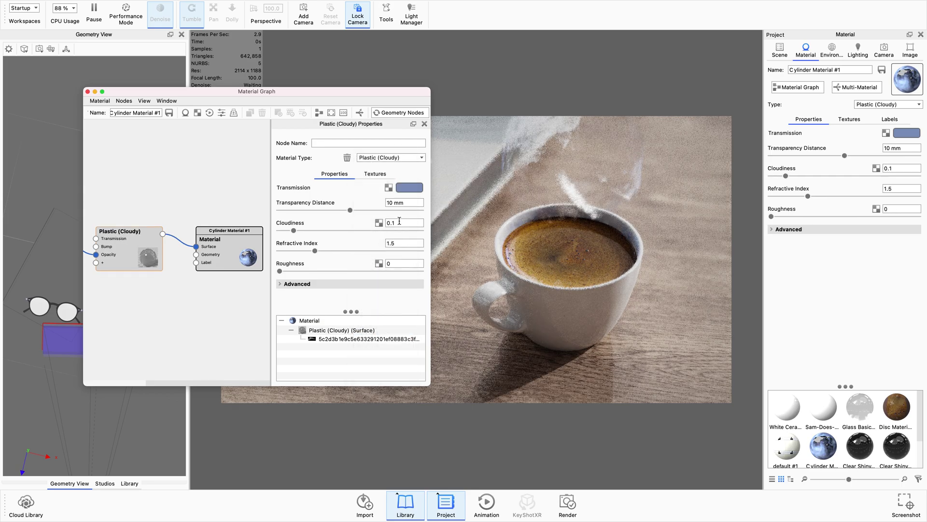
{"action": "left_click", "coordinate": [409, 187]}
{"action": "left_click_drag", "start_coordinate": [275, 157], "coordinate": [138, 65]}
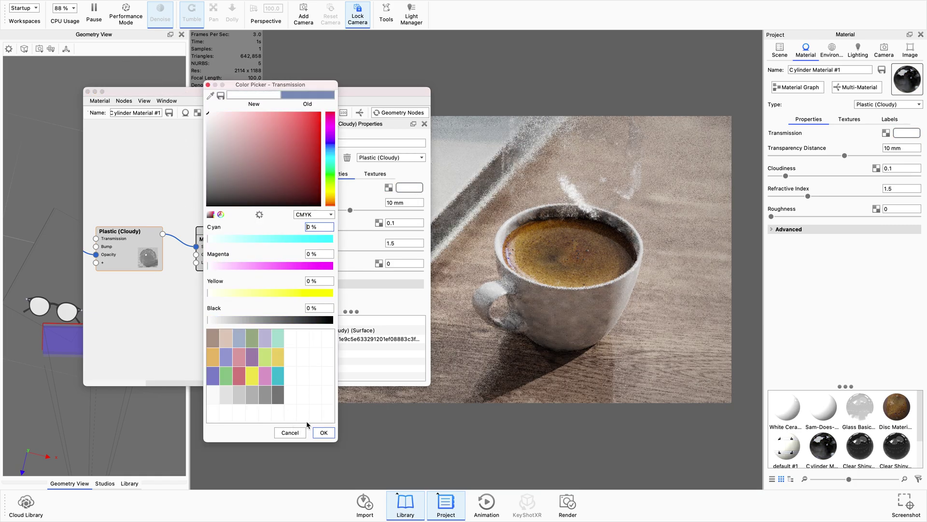
{"action": "left_click", "coordinate": [322, 433]}
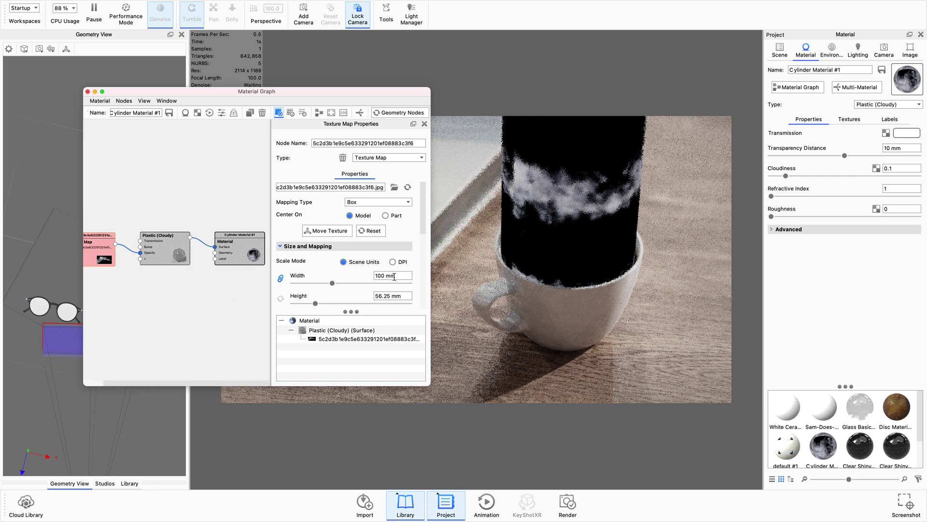
Turn off the texture's horizontal and vertical repeat
{"action": "scroll", "coordinate": [394, 277], "scroll_direction": "down", "scroll_amount": 8}
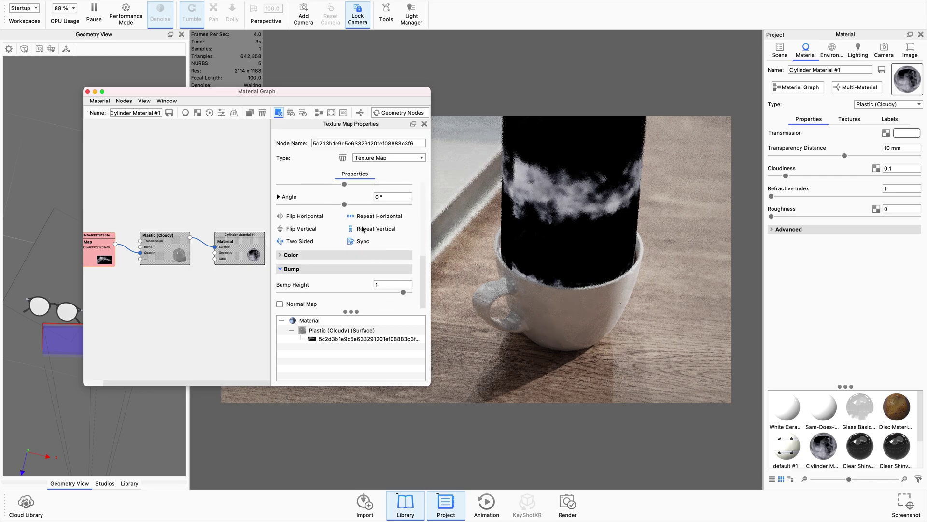
{"action": "left_click", "coordinate": [363, 229]}
{"action": "left_click", "coordinate": [365, 216]}
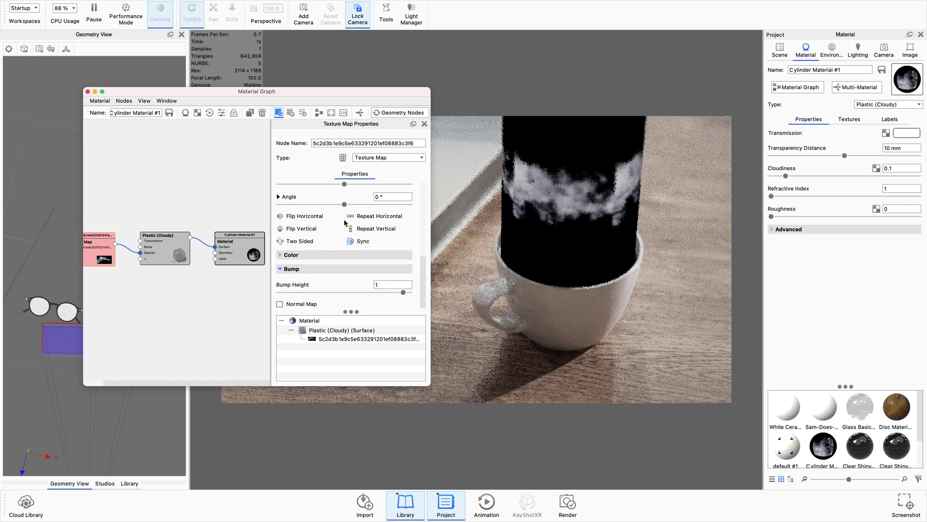
Change the texture mapping to Cylinder with a 20 mm diameter
{"action": "scroll", "coordinate": [369, 220], "scroll_direction": "up", "scroll_amount": 5}
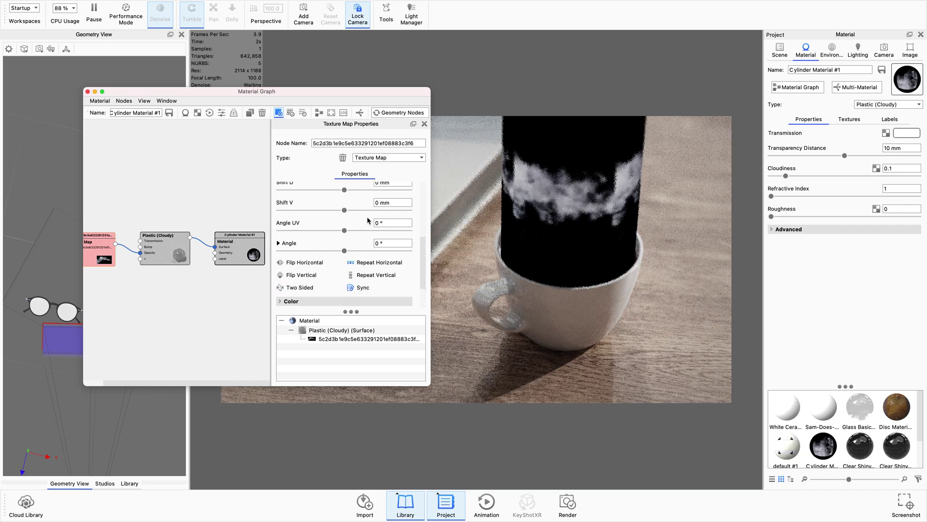
{"action": "scroll", "coordinate": [368, 221], "scroll_direction": "up", "scroll_amount": 5}
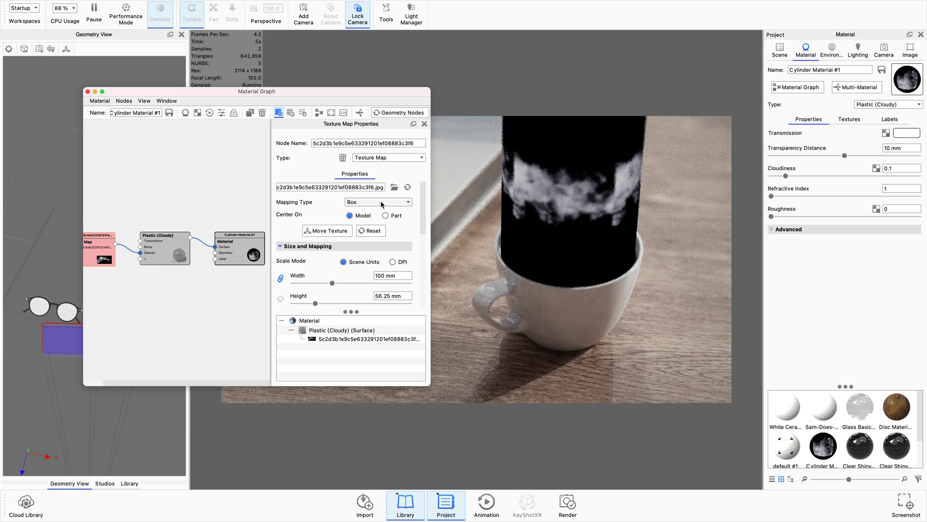
{"action": "left_click", "coordinate": [377, 201]}
{"action": "left_click", "coordinate": [375, 213]}
{"action": "scroll", "coordinate": [358, 282], "scroll_direction": "down", "scroll_amount": 5}
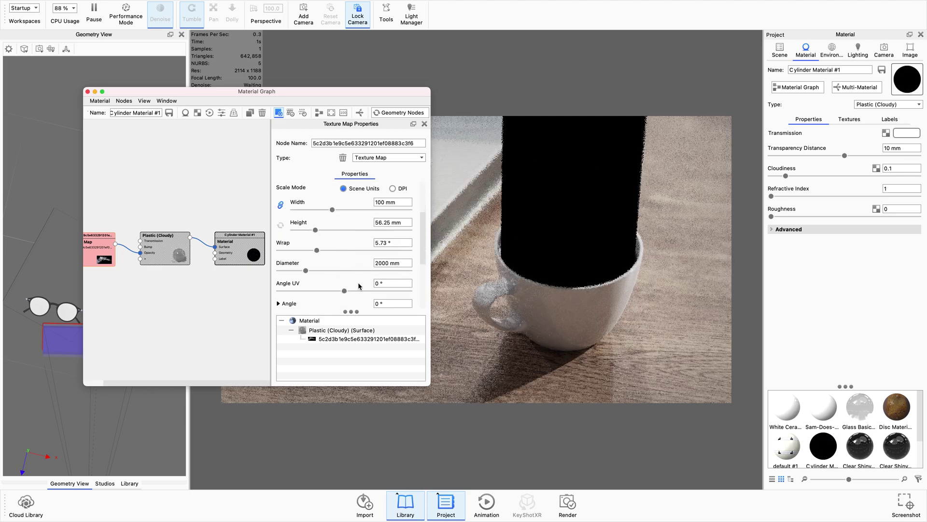
{"action": "scroll", "coordinate": [359, 286], "scroll_direction": "up", "scroll_amount": 3}
{"action": "left_click", "coordinate": [392, 258]}
{"action": "type", "text": "20"}
{"action": "key", "text": "Tab"}
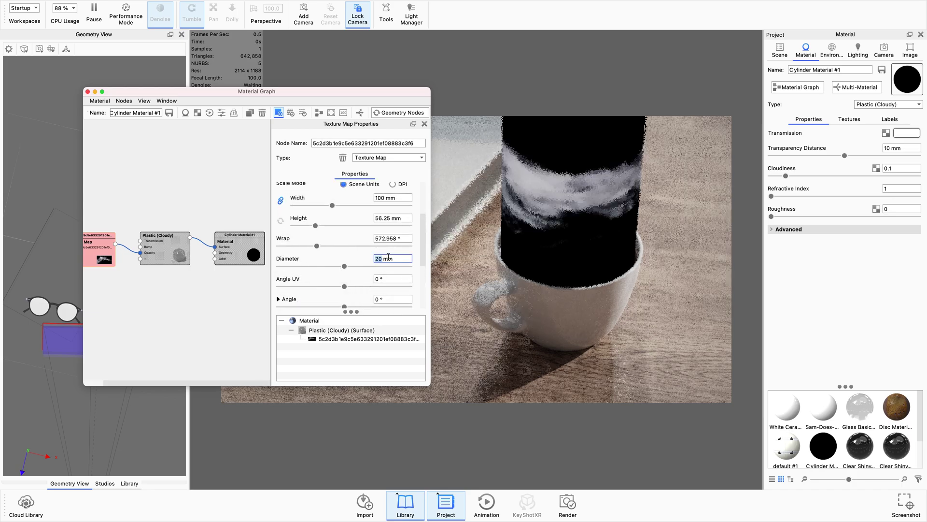
{"action": "scroll", "coordinate": [331, 265], "scroll_direction": "up", "scroll_amount": 3}
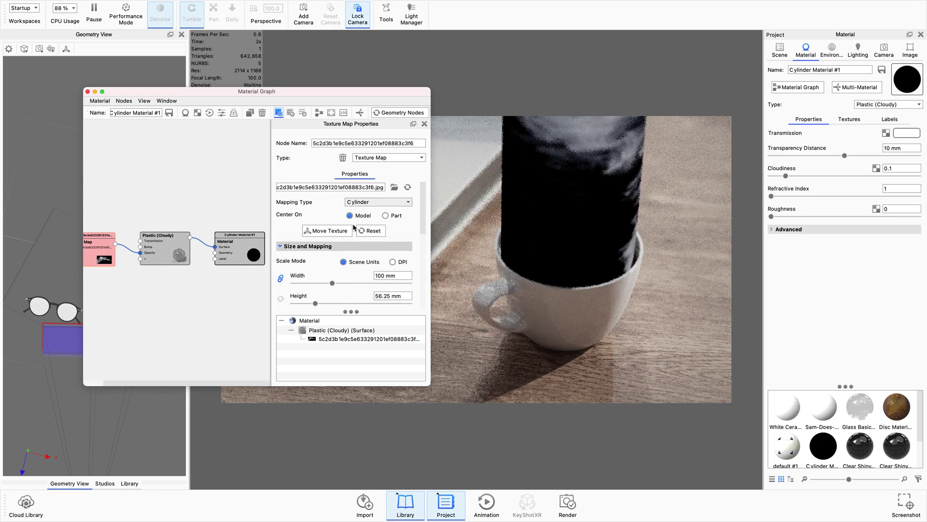
Rotate the steam texture around the cylinder and accept the new placement
{"action": "left_click", "coordinate": [335, 229]}
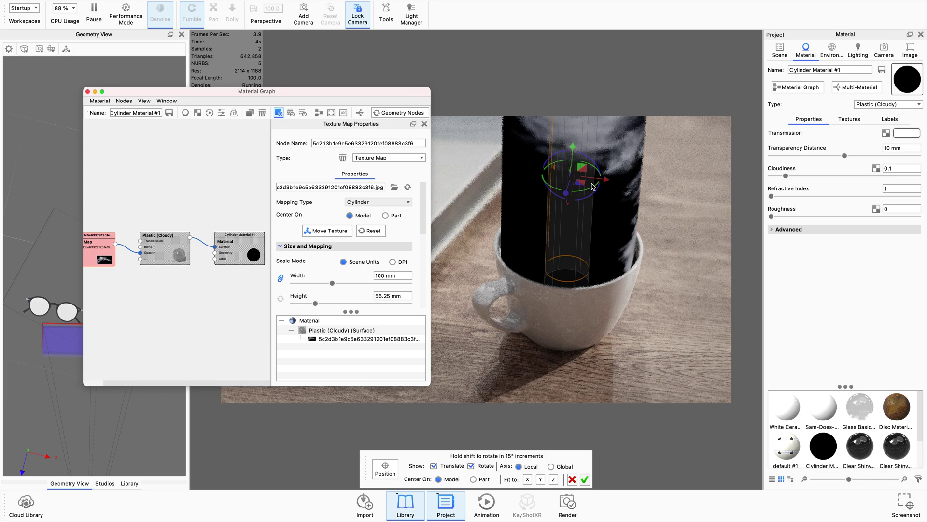
{"action": "left_click_drag", "start_coordinate": [590, 190], "coordinate": [558, 265]}
{"action": "left_click", "coordinate": [584, 479]}
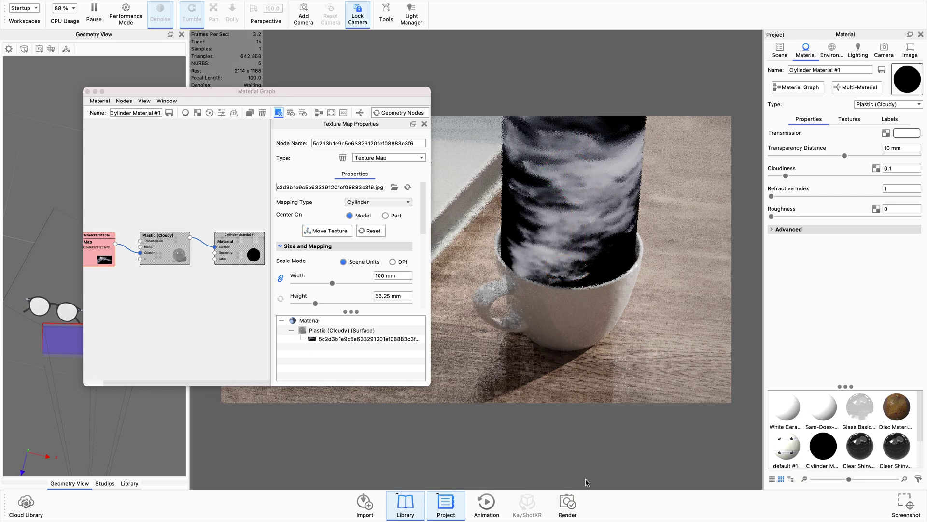
Set the steam texture height to 40 mm, after trying 30 and 35 mm
{"action": "left_click", "coordinate": [372, 336]}
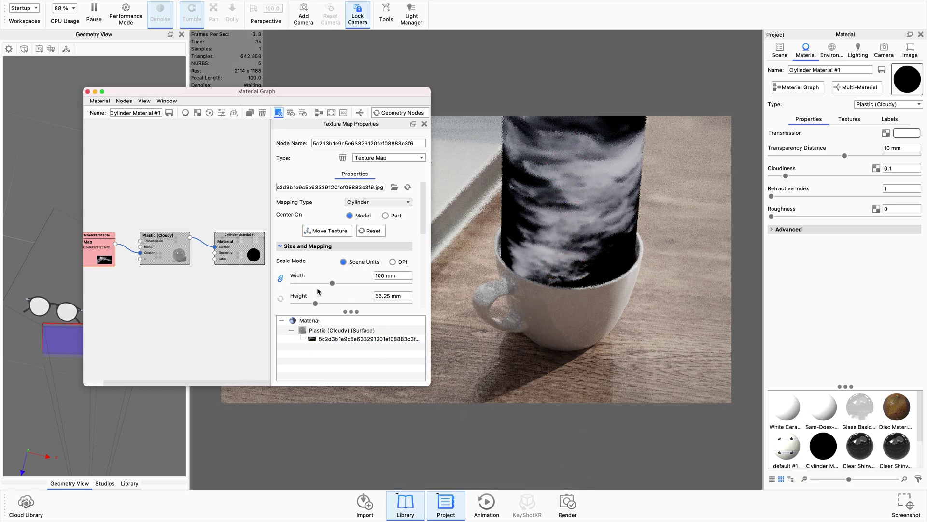
{"action": "left_click_drag", "start_coordinate": [401, 295], "coordinate": [350, 295]}
{"action": "type", "text": "30"}
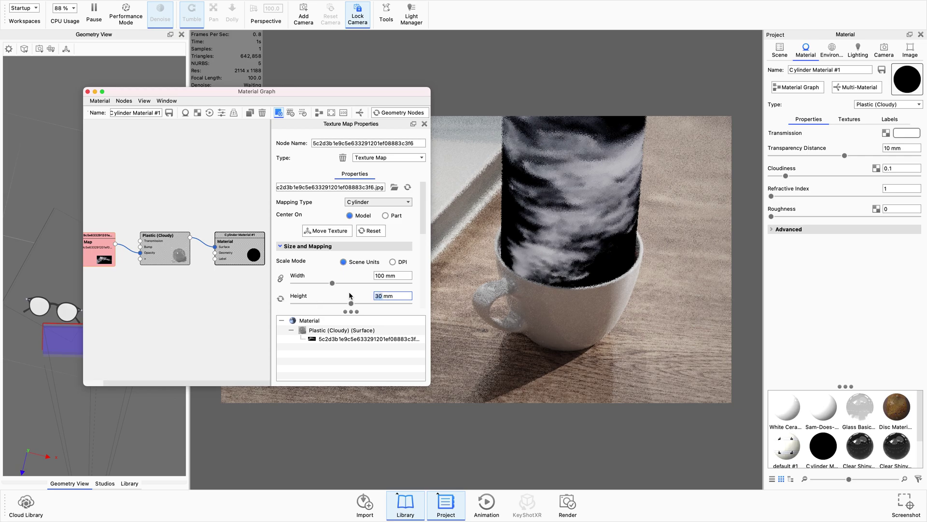
{"action": "key", "text": "Return"}
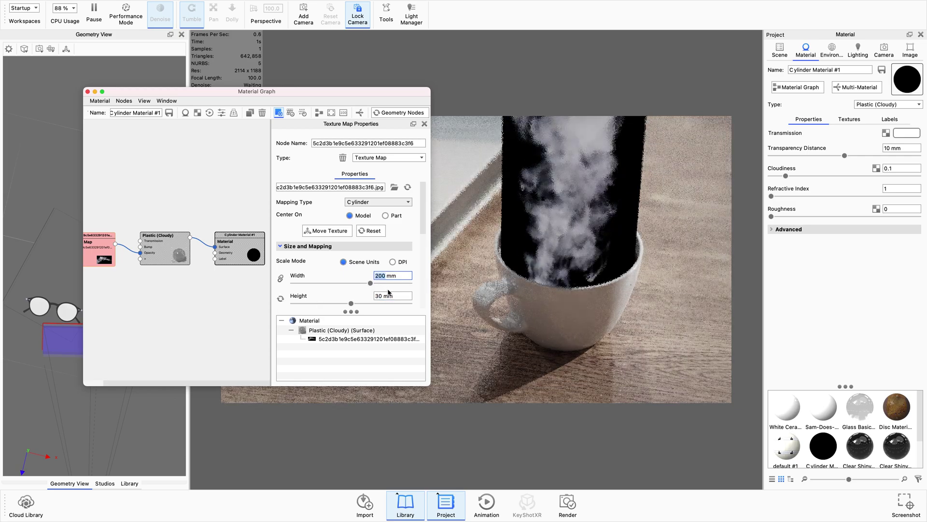
{"action": "type", "text": "35"}
{"action": "key", "text": "Return"}
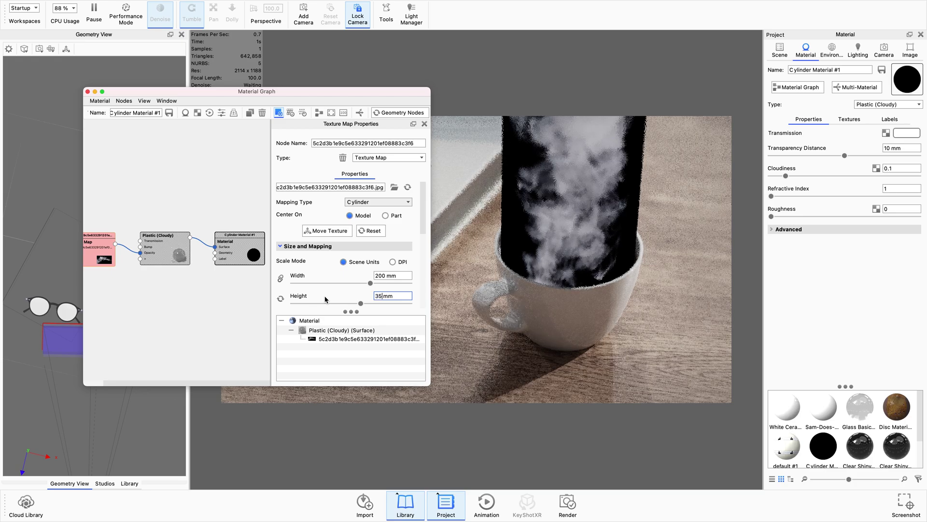
{"action": "type", "text": "400"}
{"action": "key", "text": "Return"}
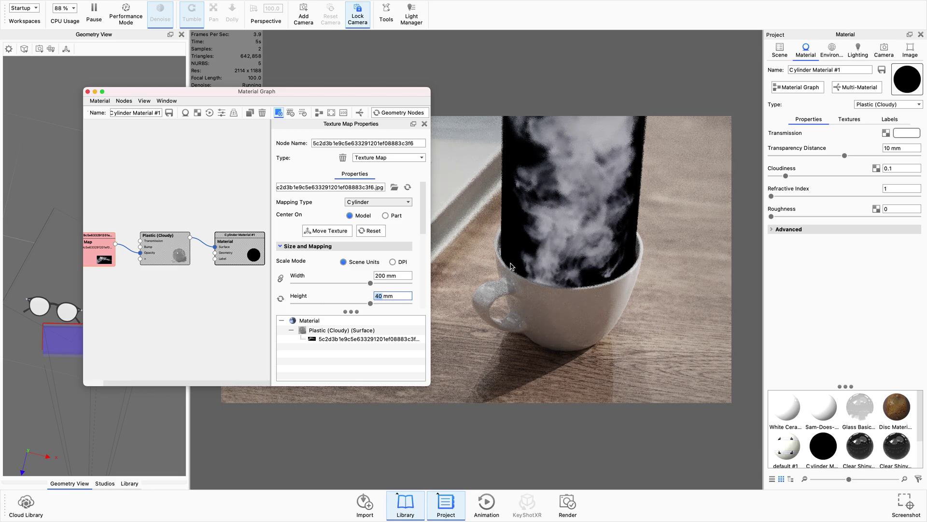
{"action": "left_click", "coordinate": [99, 257]}
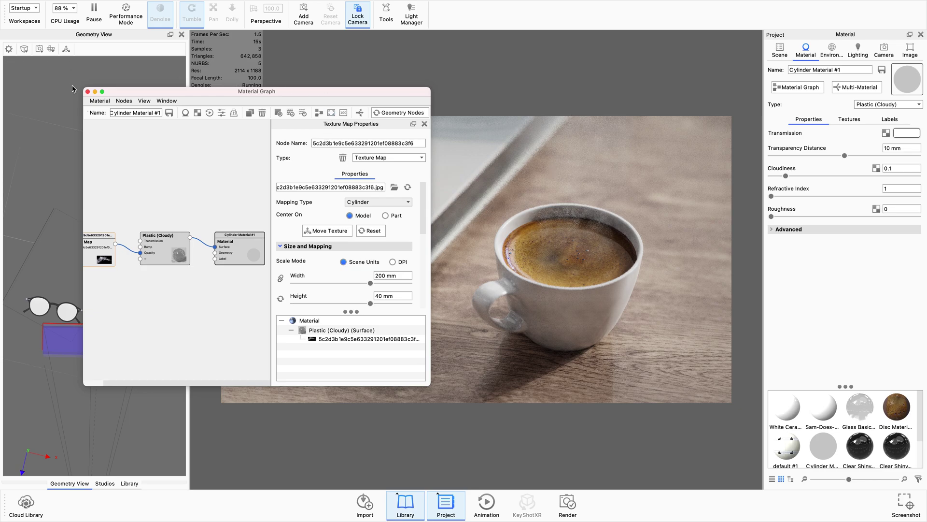
Close the material graph, review environment lighting, deselect the Cylinder, then reopen its material
{"action": "left_click", "coordinate": [88, 92]}
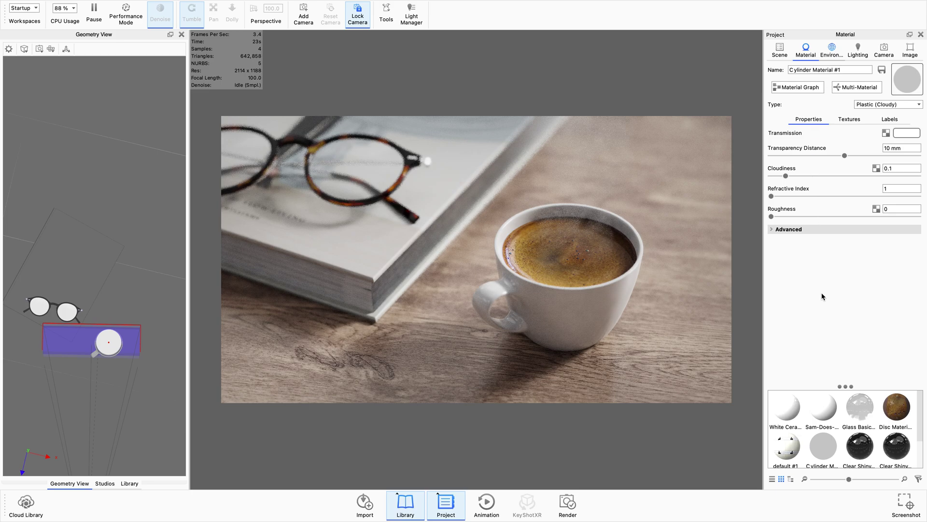
{"action": "key", "text": "e"}
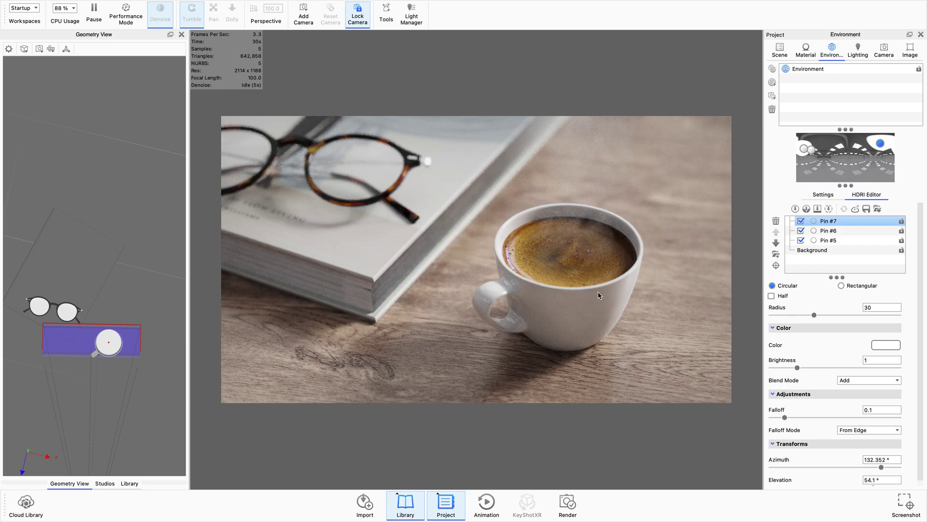
{"action": "left_click", "coordinate": [780, 50]}
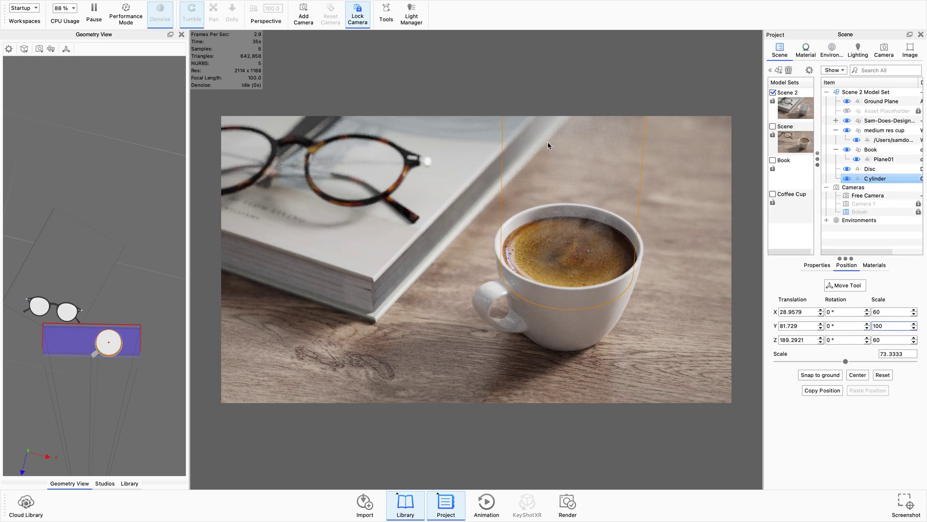
{"action": "left_click", "coordinate": [876, 247]}
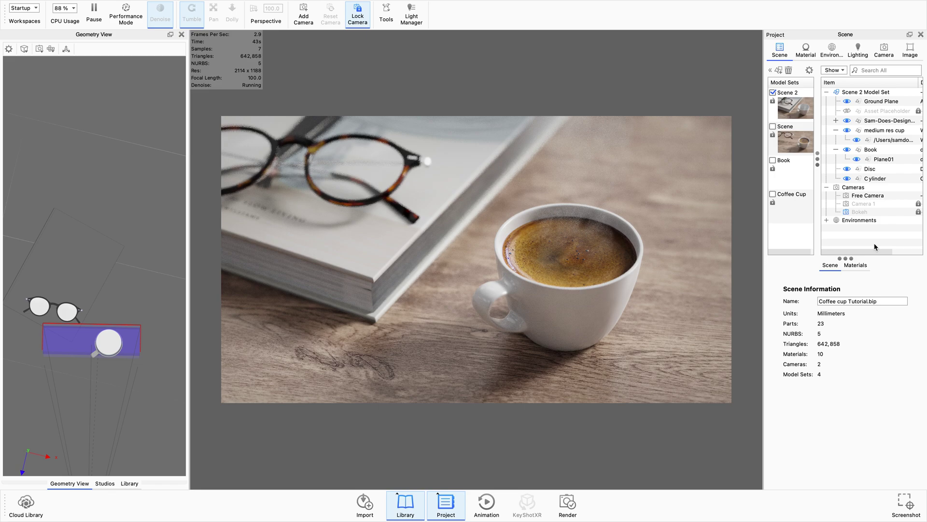
{"action": "double_click", "coordinate": [558, 256]}
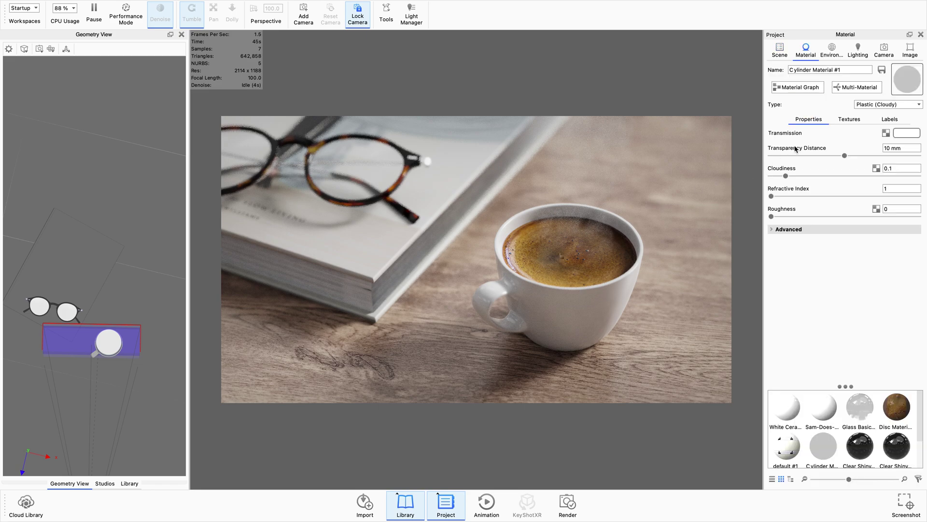
Make the cylinder material Plastic with a Roughness of 1
{"action": "left_click", "coordinate": [873, 105]}
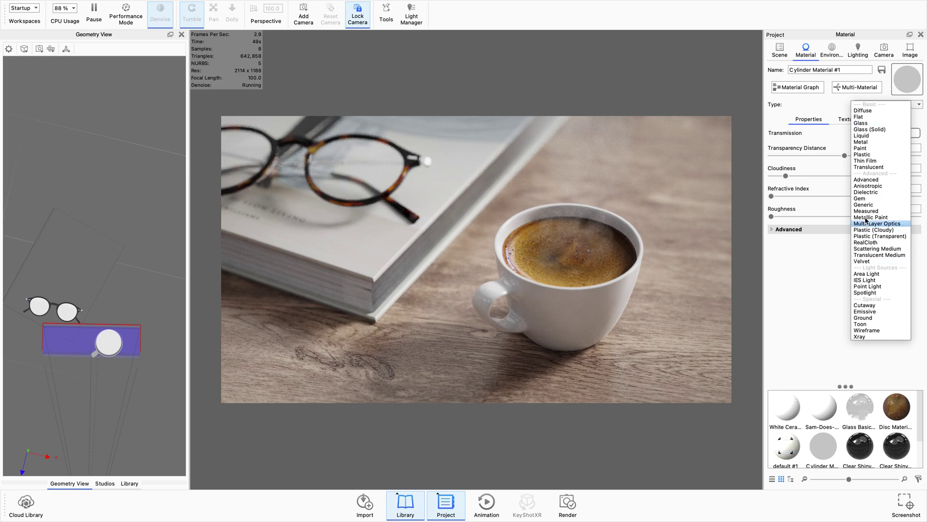
{"action": "left_click", "coordinate": [864, 154]}
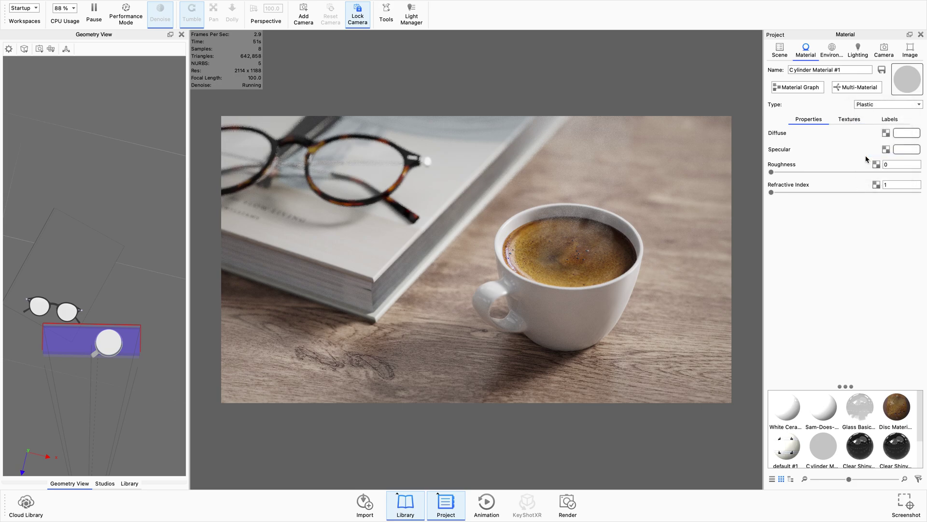
{"action": "left_click", "coordinate": [798, 87]}
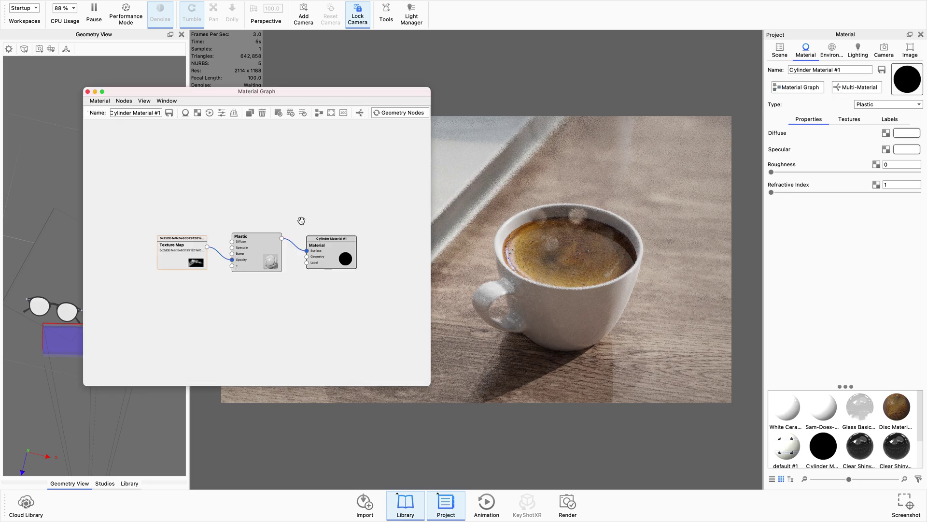
{"action": "left_click", "coordinate": [402, 219]}
{"action": "double_click", "coordinate": [402, 218]}
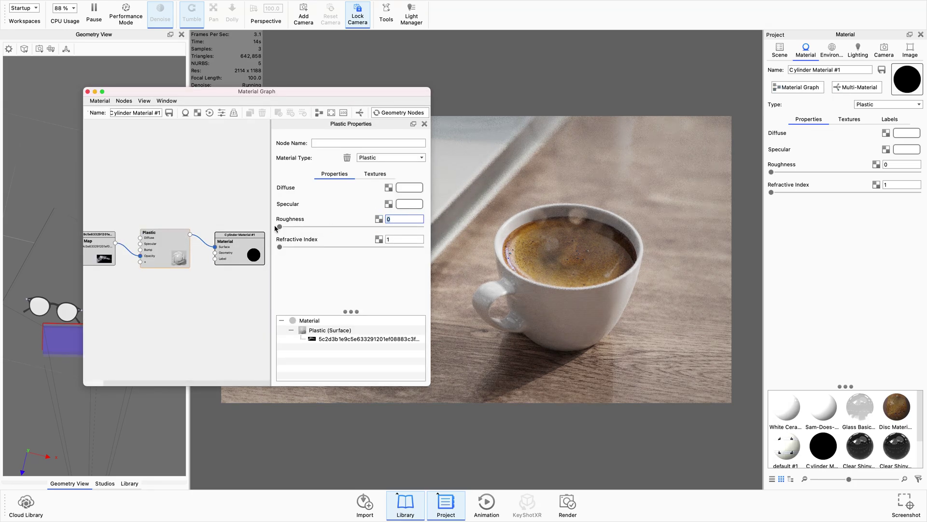
{"action": "type", "text": "1"}
{"action": "key", "text": "Return"}
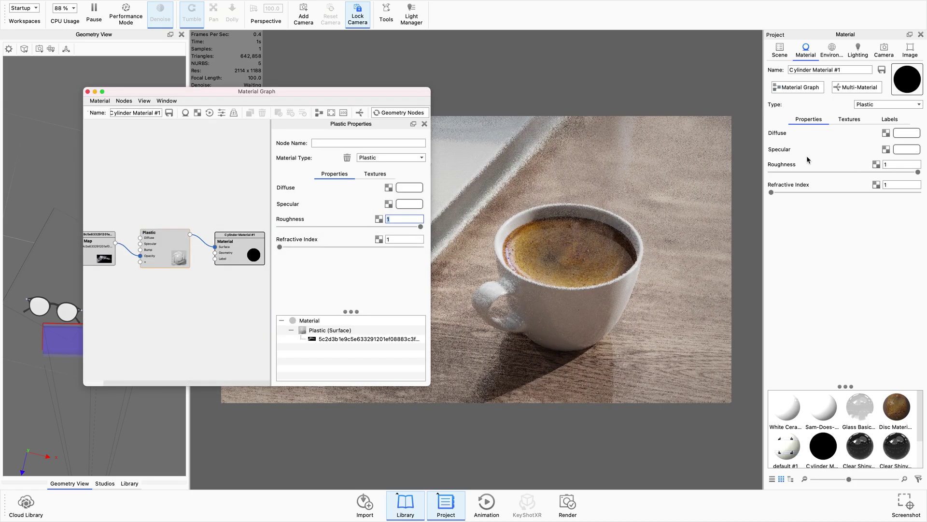
Change the material type to Plastic (Transparent) and close the material graph
{"action": "left_click", "coordinate": [866, 105]}
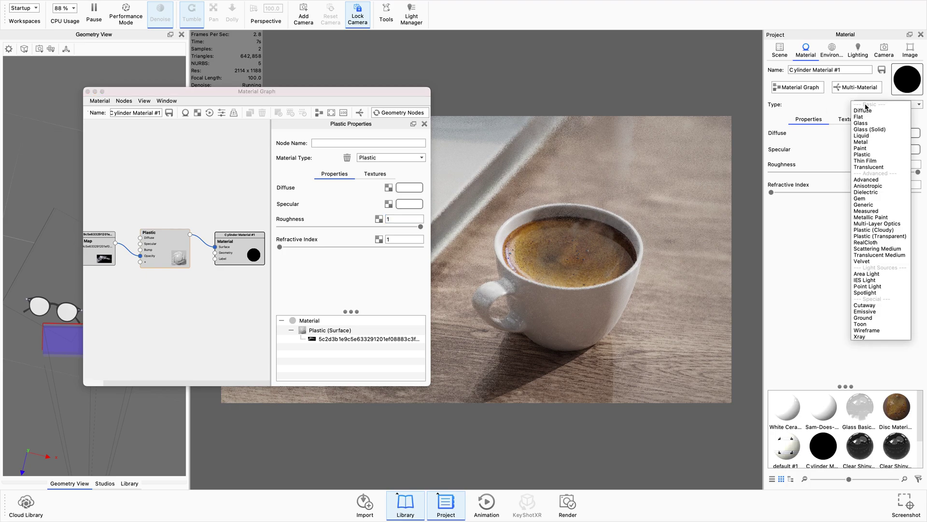
{"action": "left_click", "coordinate": [874, 254]}
{"action": "left_click", "coordinate": [867, 104]}
{"action": "left_click", "coordinate": [868, 237]}
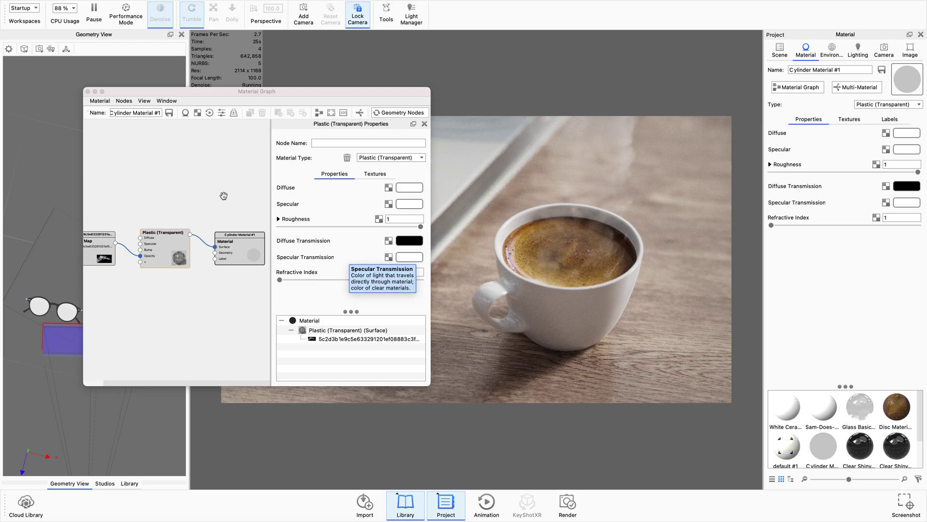
{"action": "left_click", "coordinate": [141, 153]}
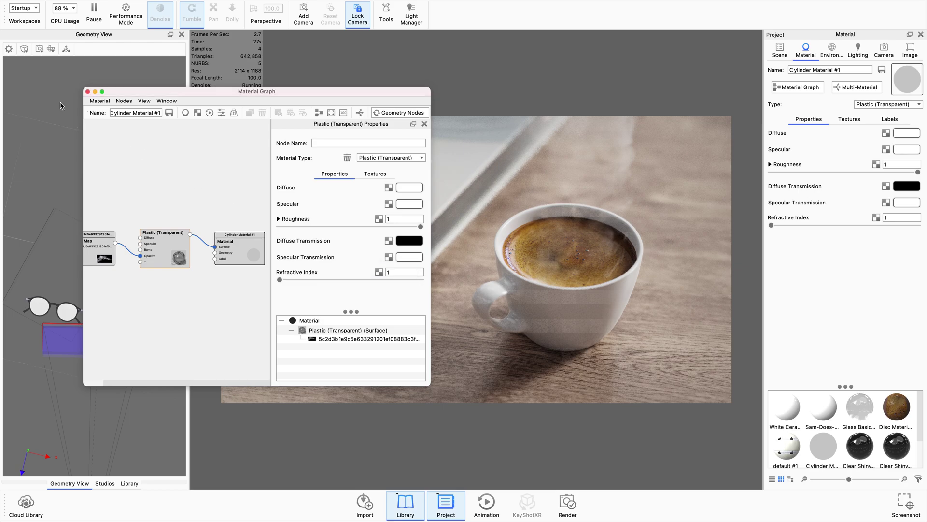
{"action": "left_click", "coordinate": [87, 92]}
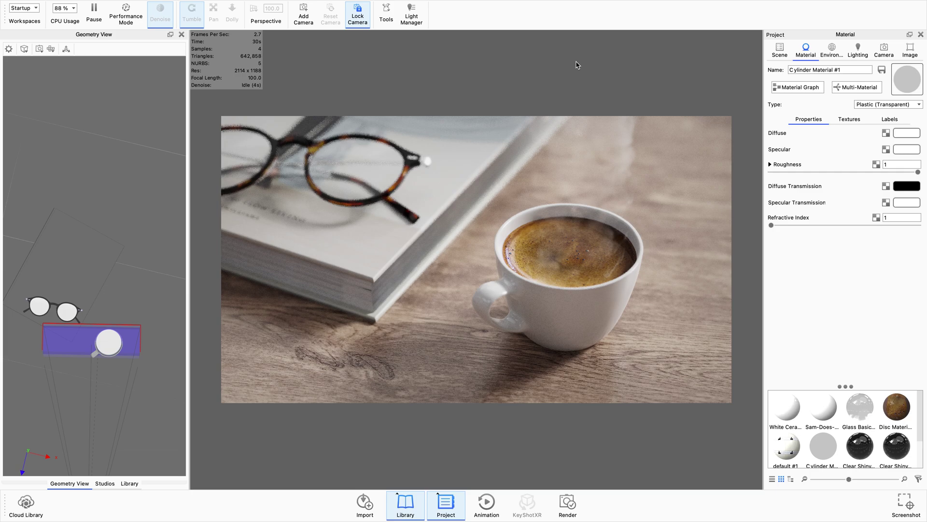
Review the Bokeh camera's depth of field settings
{"action": "left_click", "coordinate": [880, 57]}
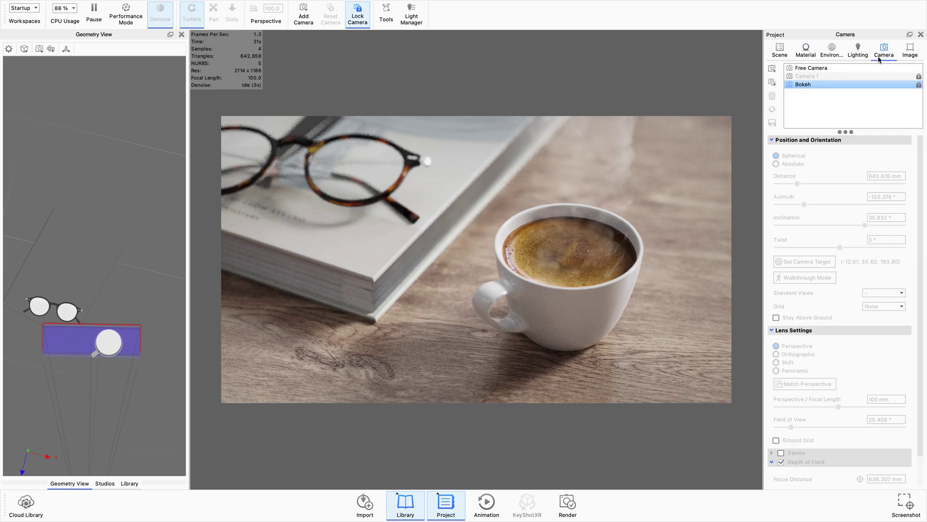
{"action": "scroll", "coordinate": [833, 299], "scroll_direction": "down", "scroll_amount": 2}
{"action": "scroll", "coordinate": [833, 299], "scroll_direction": "up", "scroll_amount": 2}
Review the Photographic image style settings, including tone mapping and curve
{"action": "left_click", "coordinate": [912, 53]}
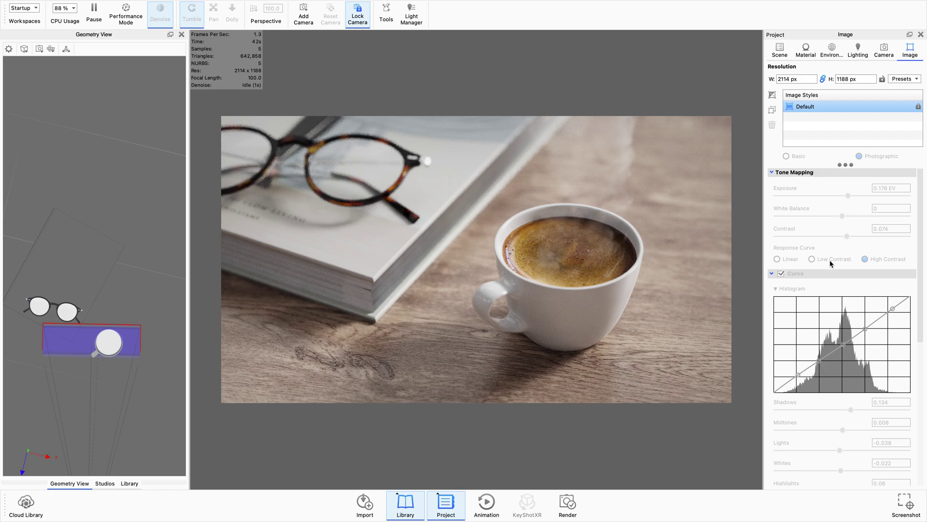
{"action": "scroll", "coordinate": [830, 263], "scroll_direction": "down", "scroll_amount": 10}
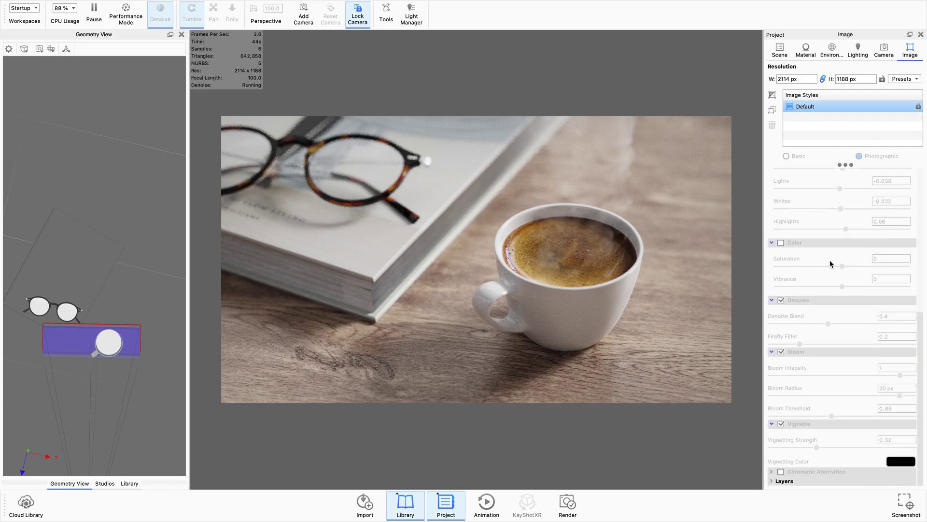
{"action": "scroll", "coordinate": [803, 394], "scroll_direction": "up", "scroll_amount": 8}
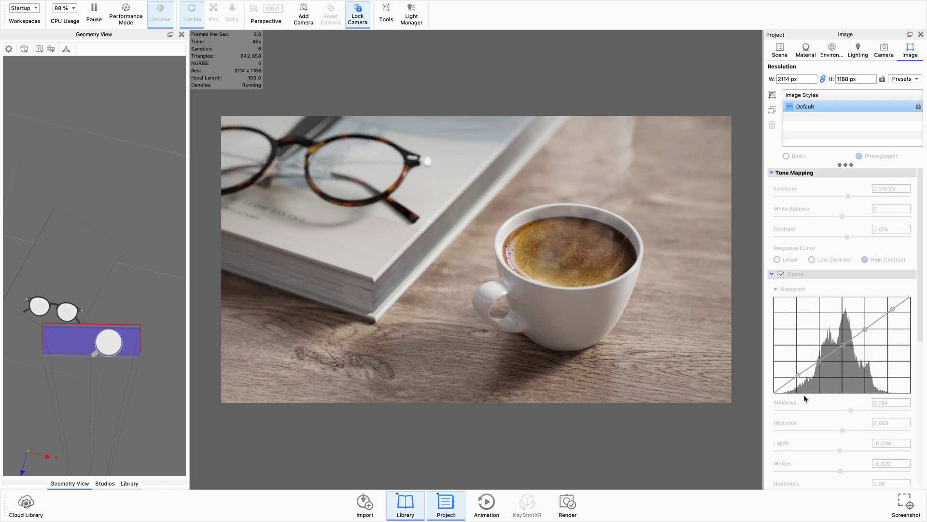